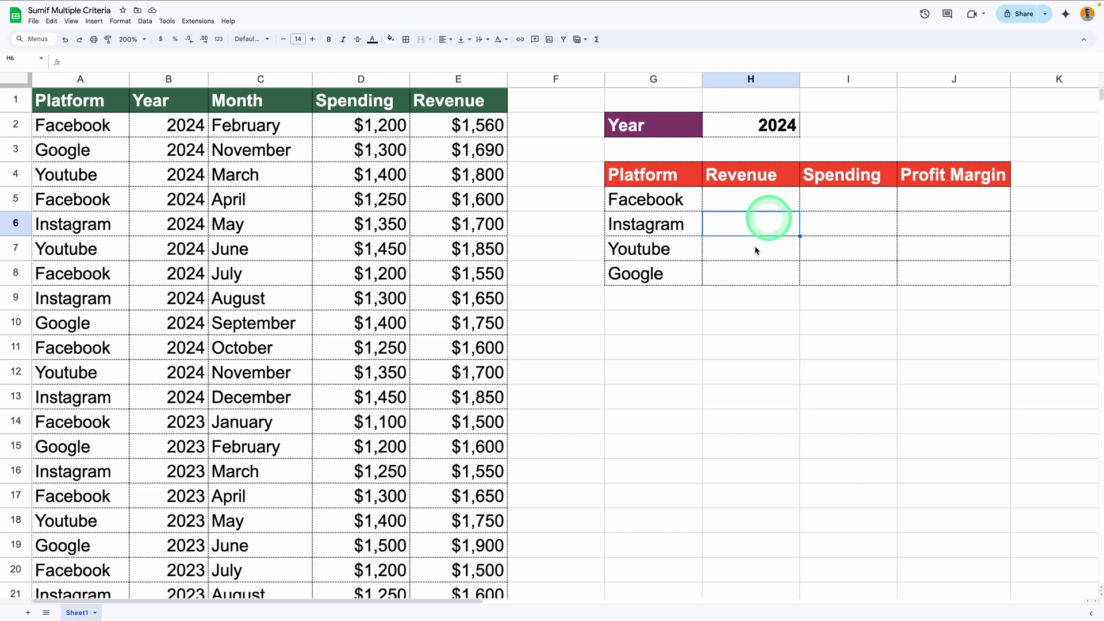
# - Enter =SUMIFS(E2:E35,A2:A35,G5,B2:B35,H2) in H5 for Facebook's 2024 revenue of $8,060
pyautogui.doubleClick(746, 202)
pyautogui.write('=SUMIFS(E2:E35,A2:A35,G5,B2:B35,H2)')
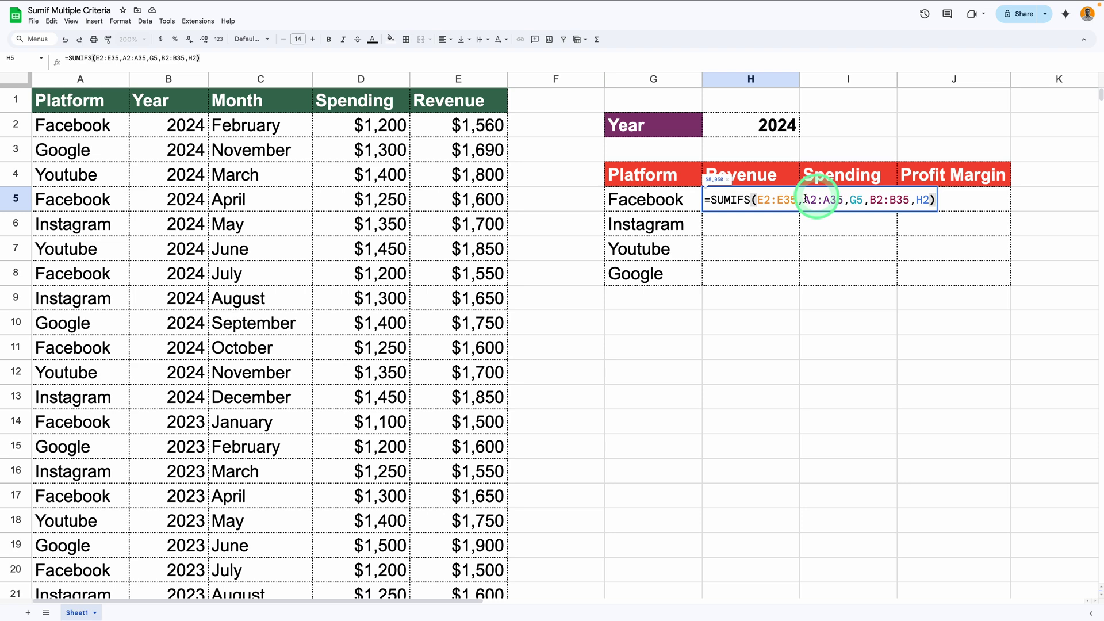
pyautogui.click(764, 200)
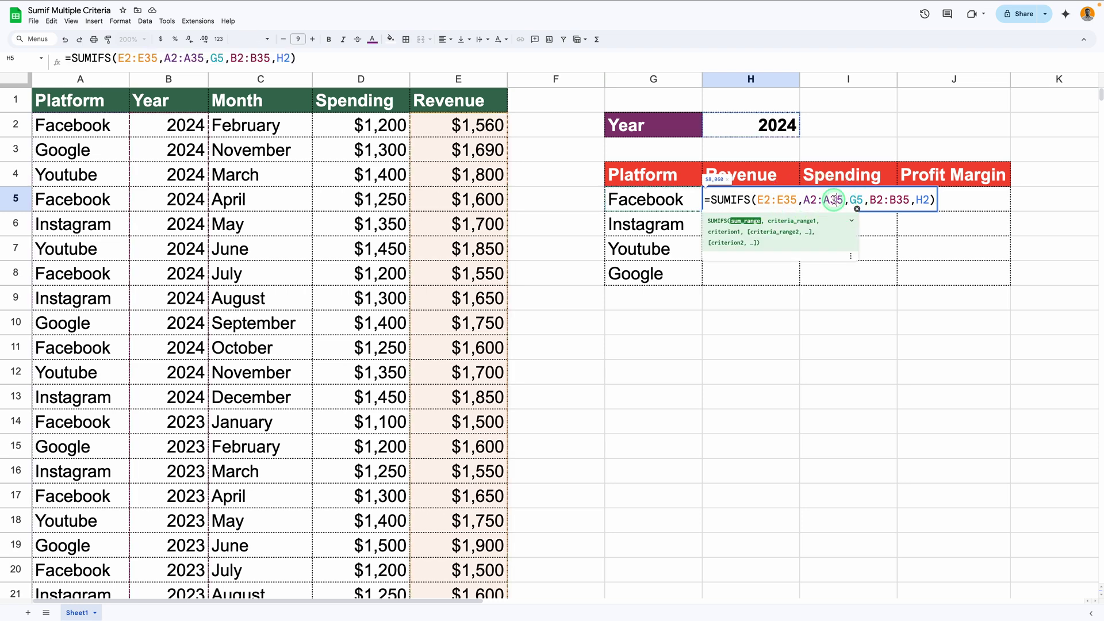
pyautogui.click(887, 199)
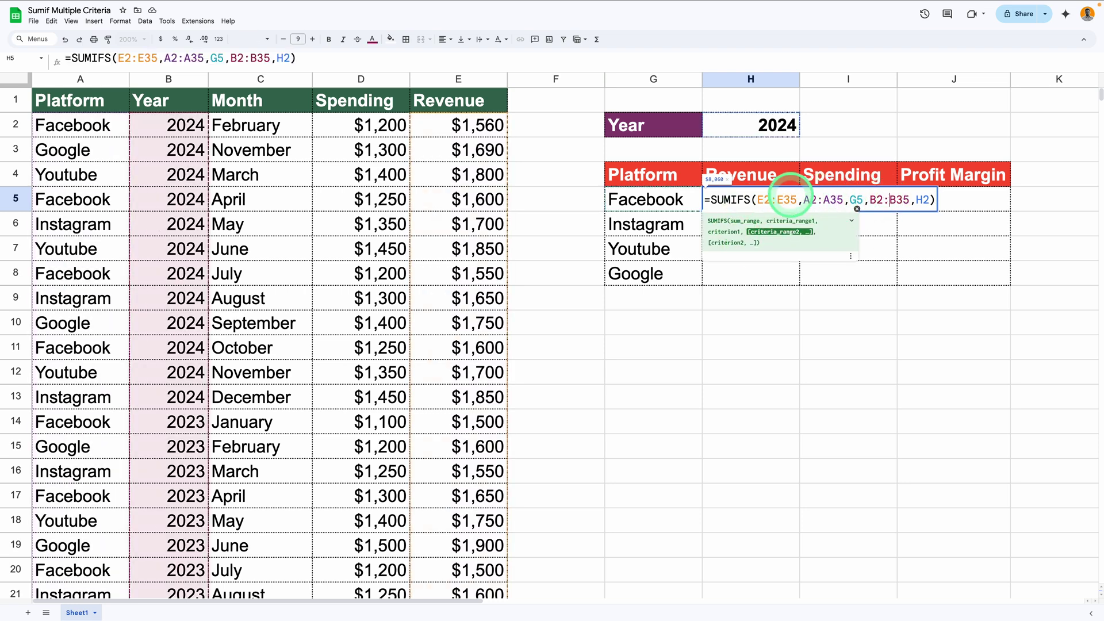
pyautogui.press('Return')
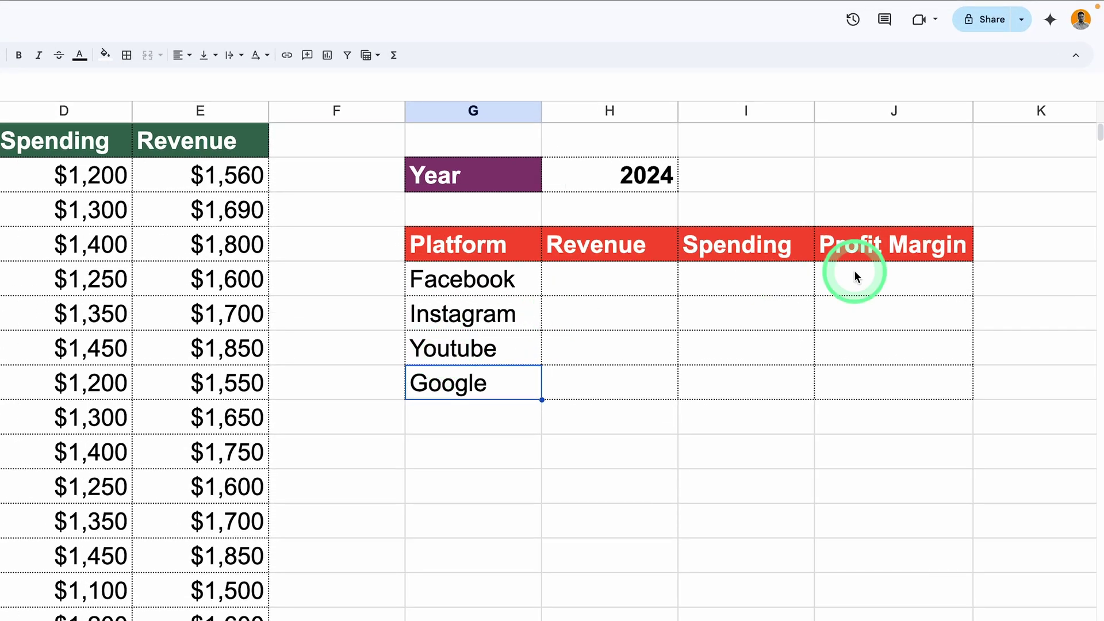
pyautogui.moveTo(867, 263); pyautogui.dragTo(865, 384)
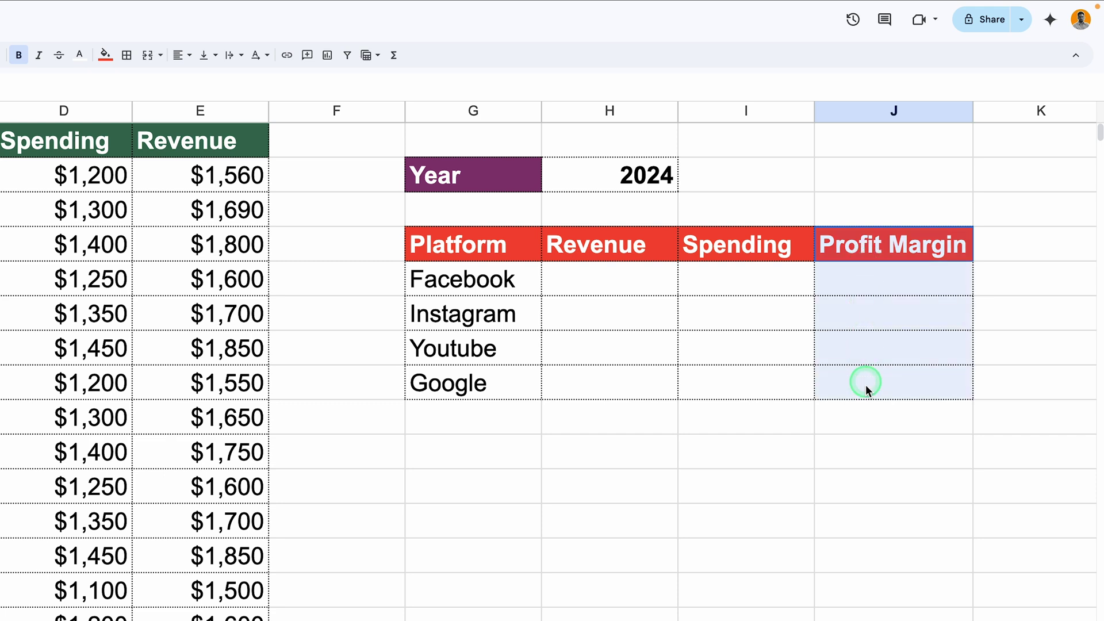
pyautogui.click(666, 360)
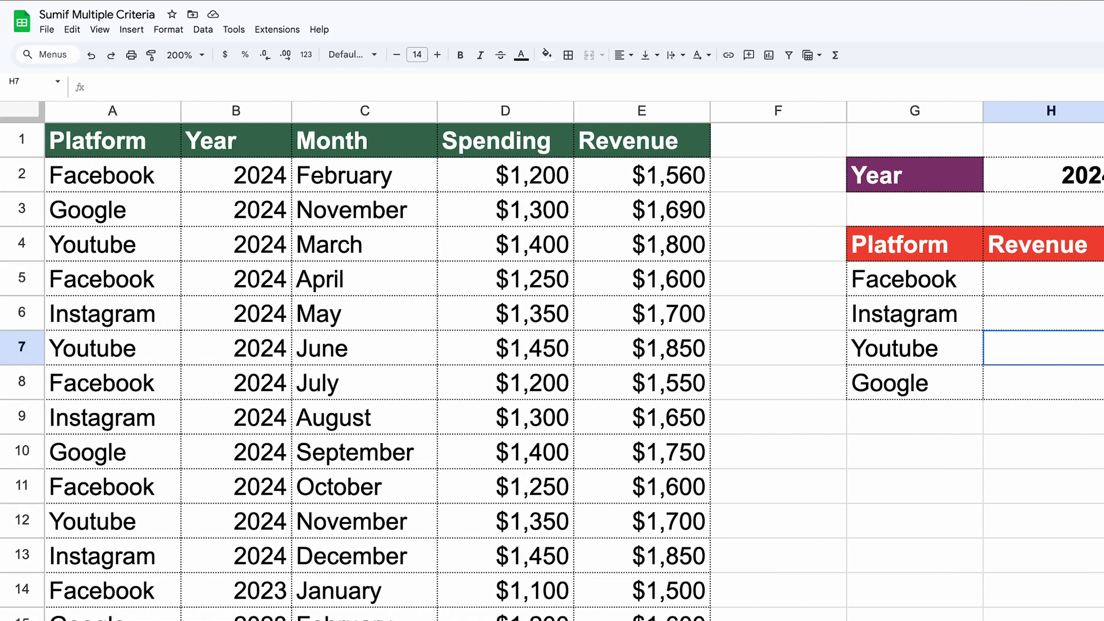
pyautogui.click(258, 348)
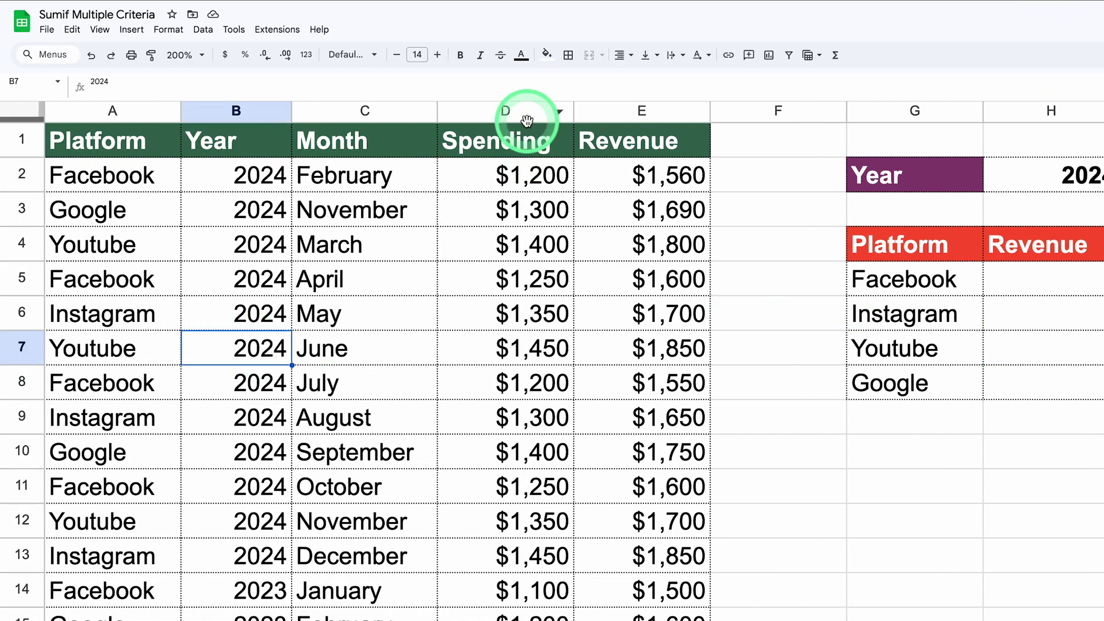
pyautogui.click(611, 108)
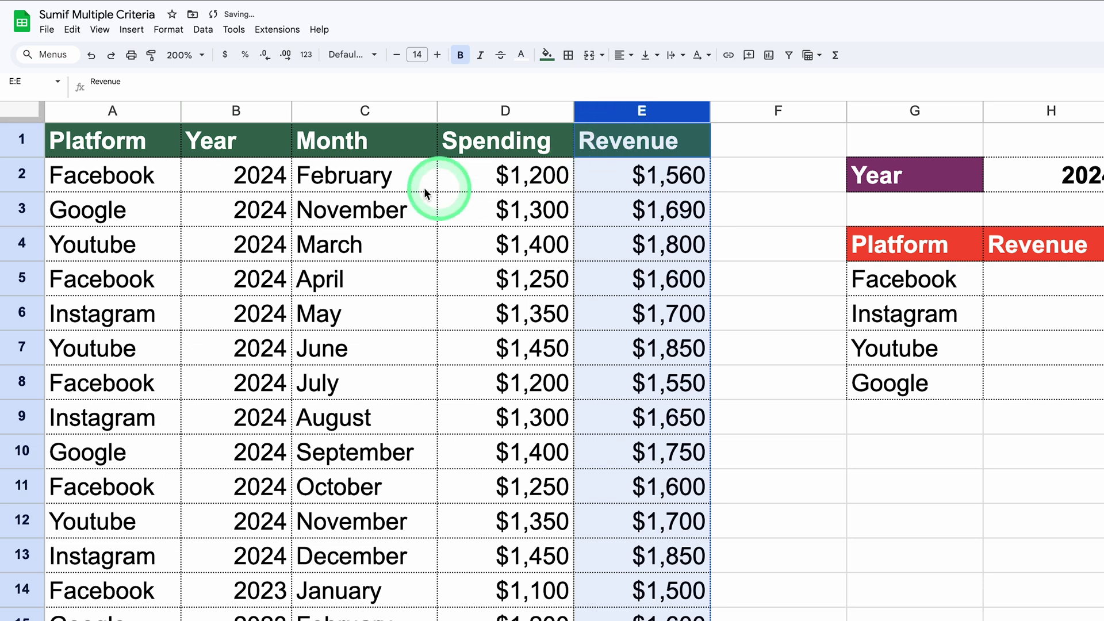
pyautogui.click(253, 110)
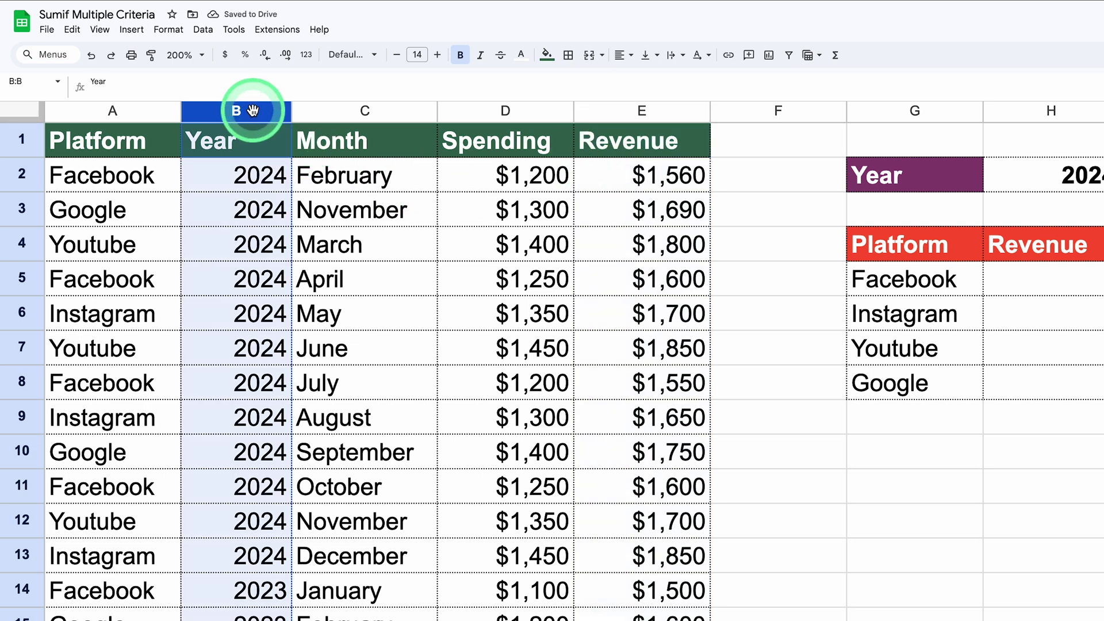
pyautogui.click(349, 109)
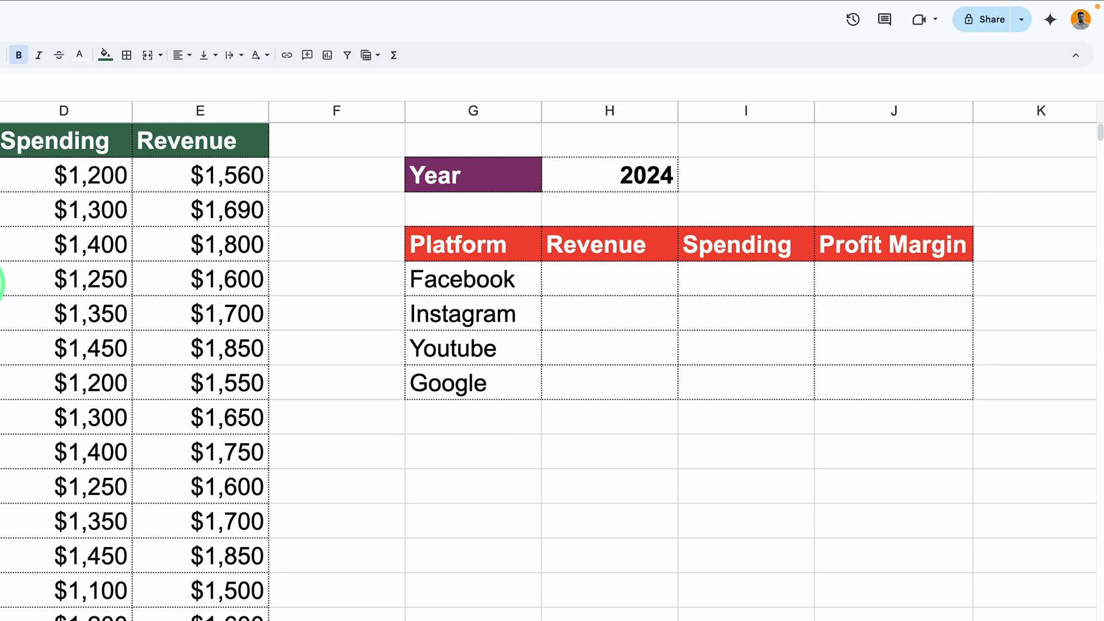
pyautogui.click(640, 317)
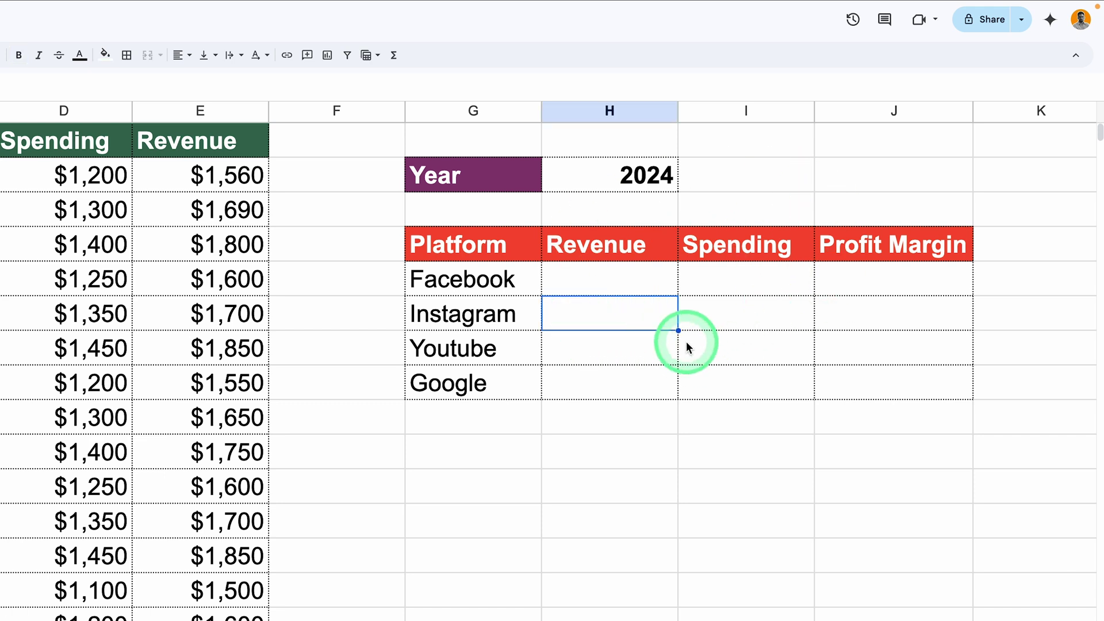
pyautogui.click(872, 282)
pyautogui.click(710, 310)
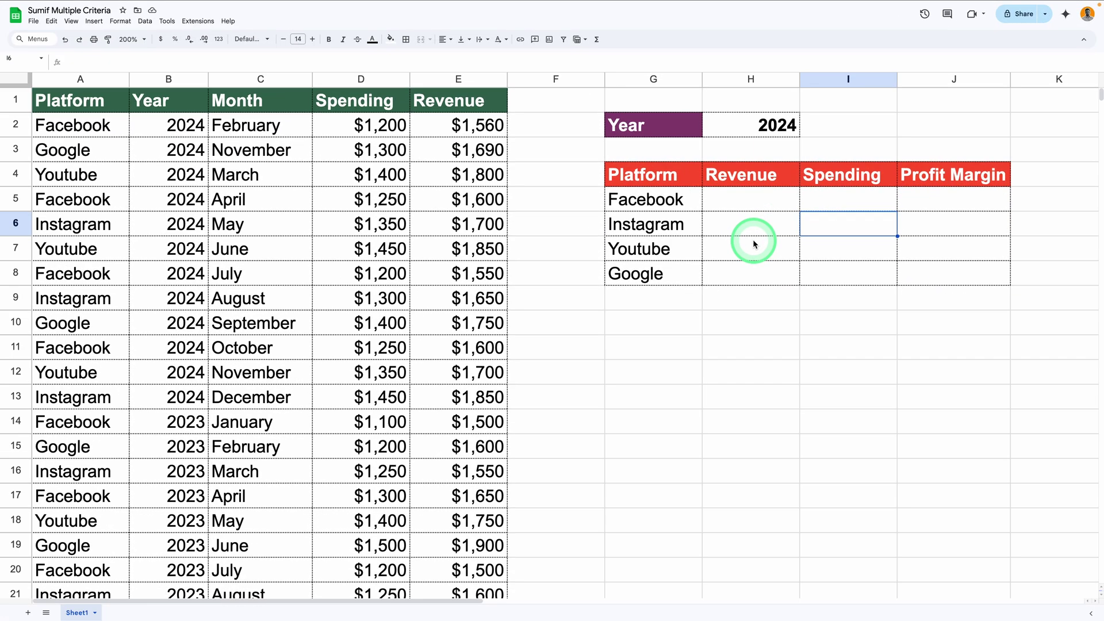
pyautogui.click(439, 257)
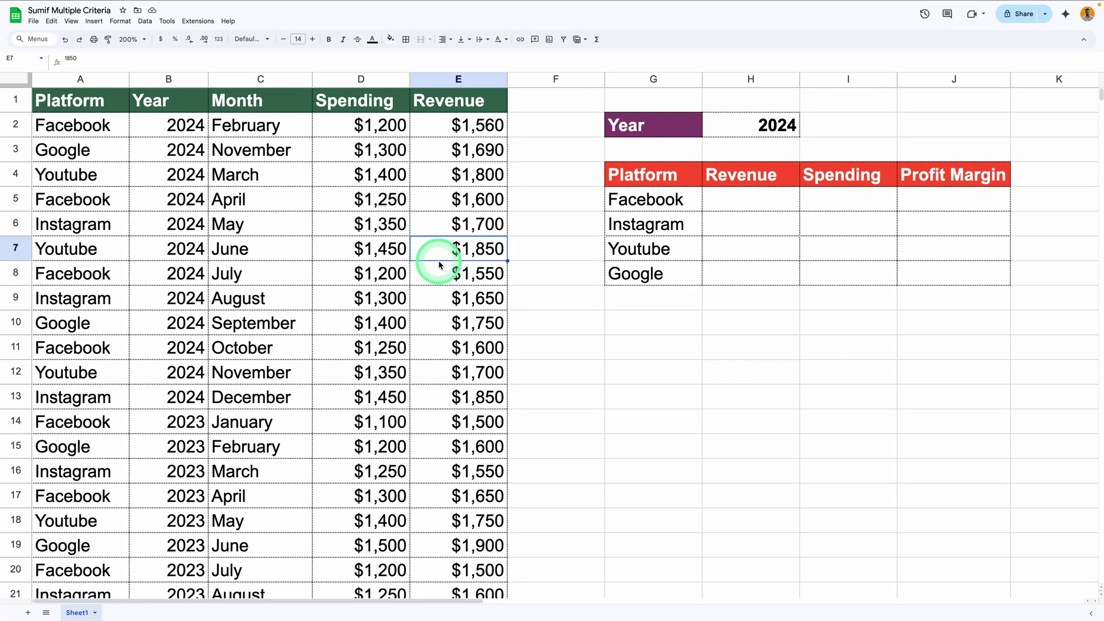
pyautogui.hotkey('ctrl', 'a')
pyautogui.click(568, 40)
pyautogui.click(120, 103)
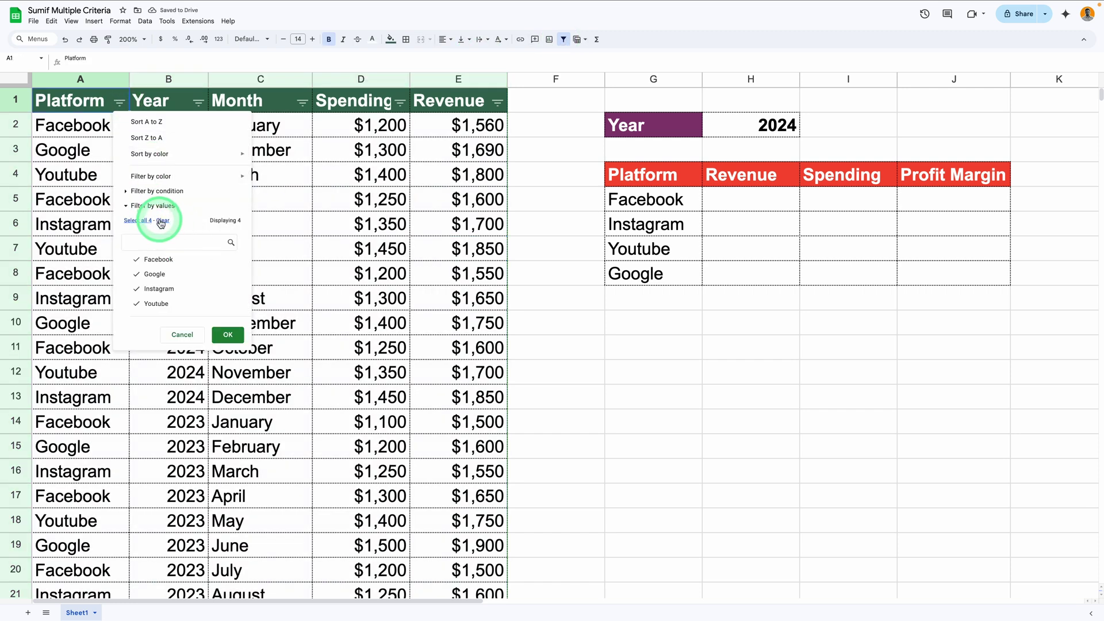
pyautogui.click(163, 220)
pyautogui.click(155, 260)
pyautogui.click(230, 333)
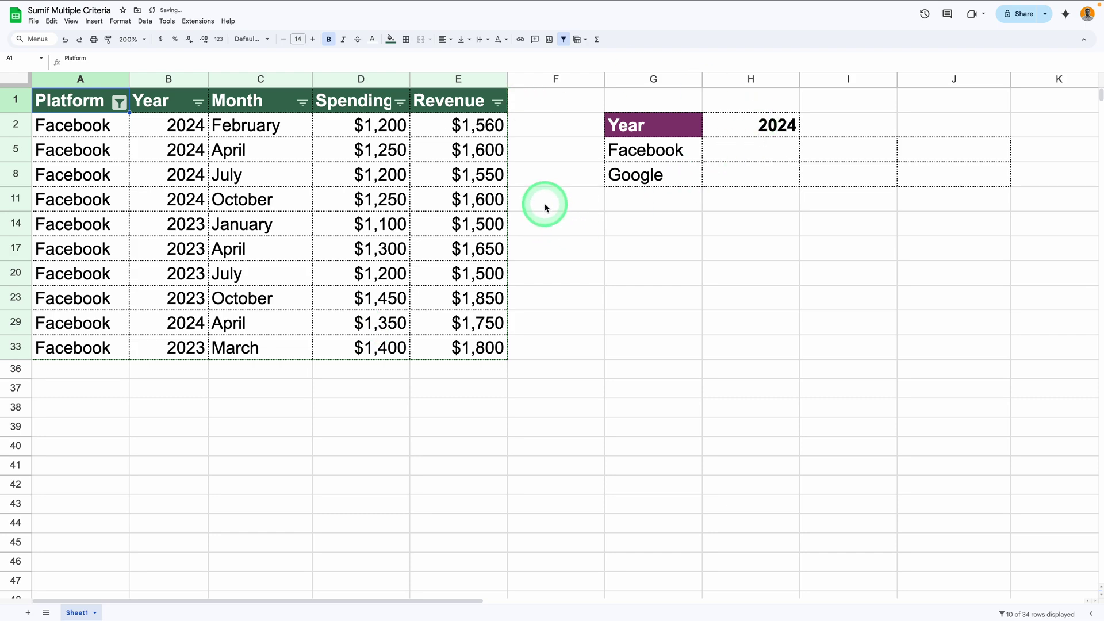
pyautogui.hotkey('ctrl', 'alt', 'r')
pyautogui.click(539, 221)
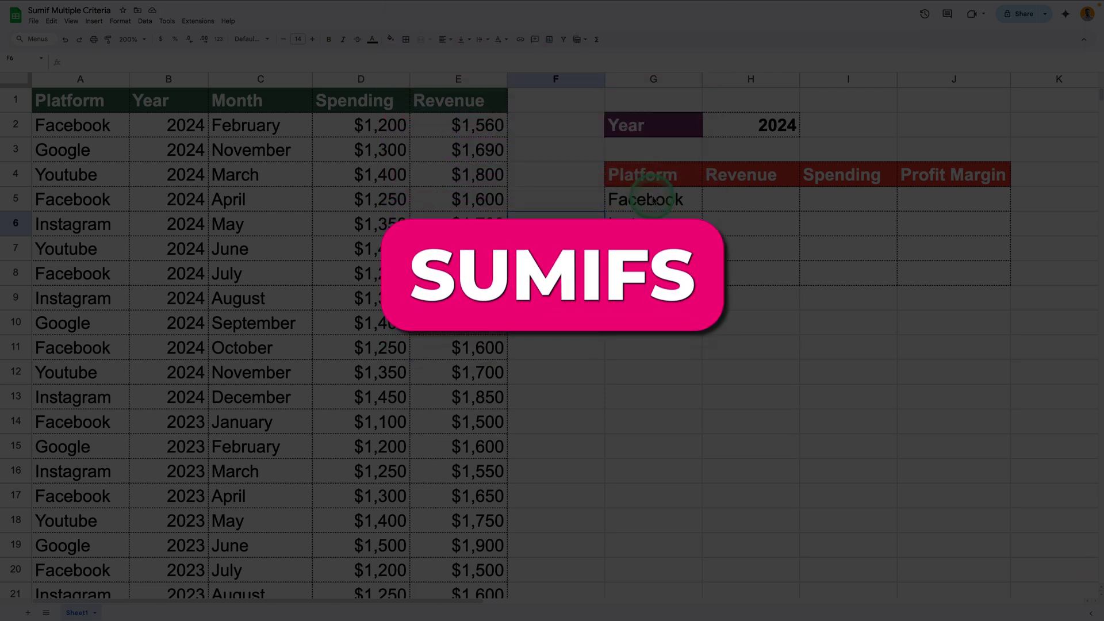
pyautogui.click(654, 200)
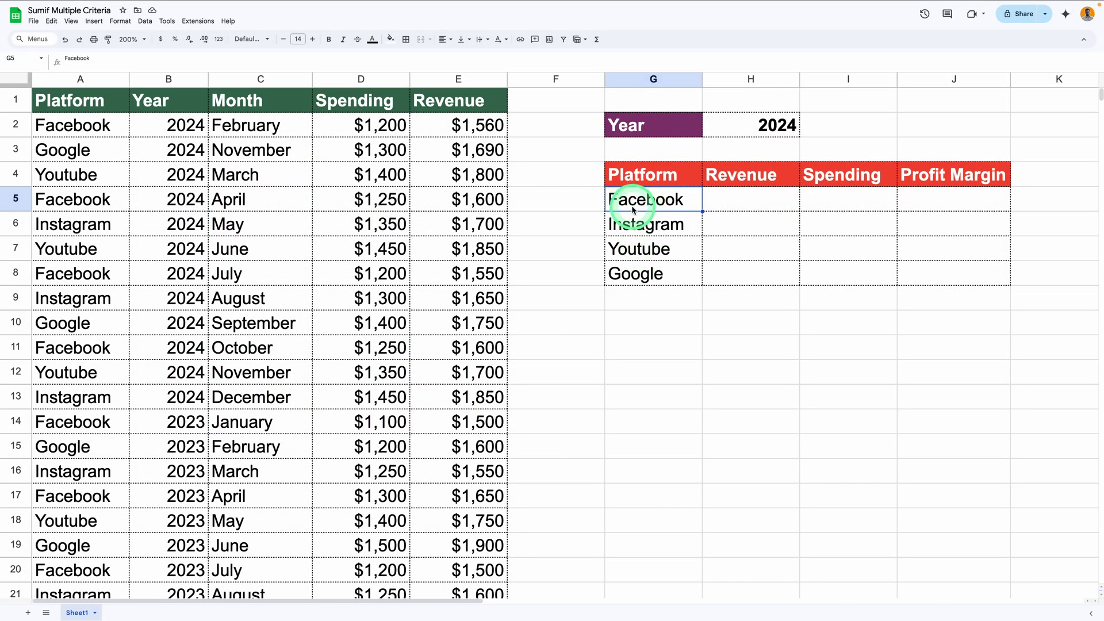
pyautogui.keyDown('ctrl'); pyautogui.click(746, 117); pyautogui.keyUp('ctrl')
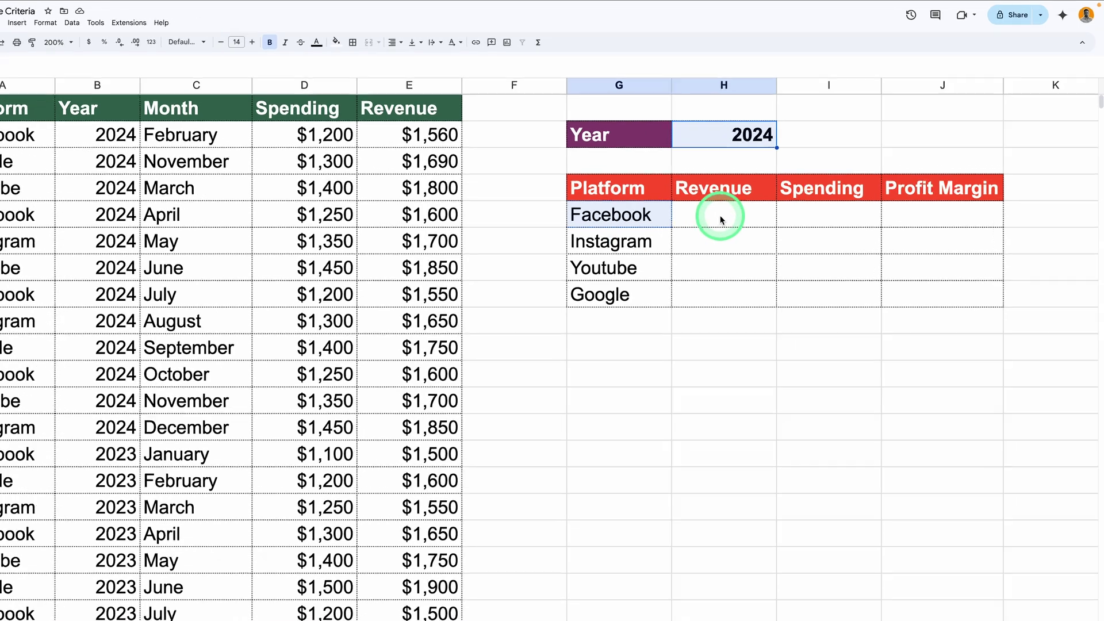
pyautogui.click(742, 200)
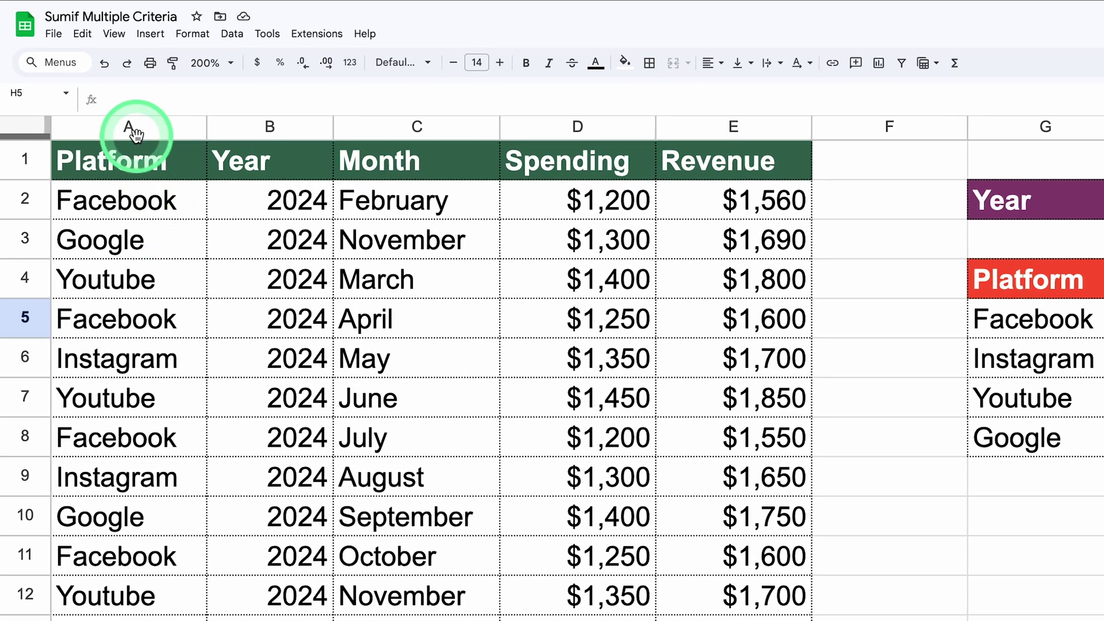
# - Create named ranges for the Platform and Year data columns
pyautogui.click(133, 129)
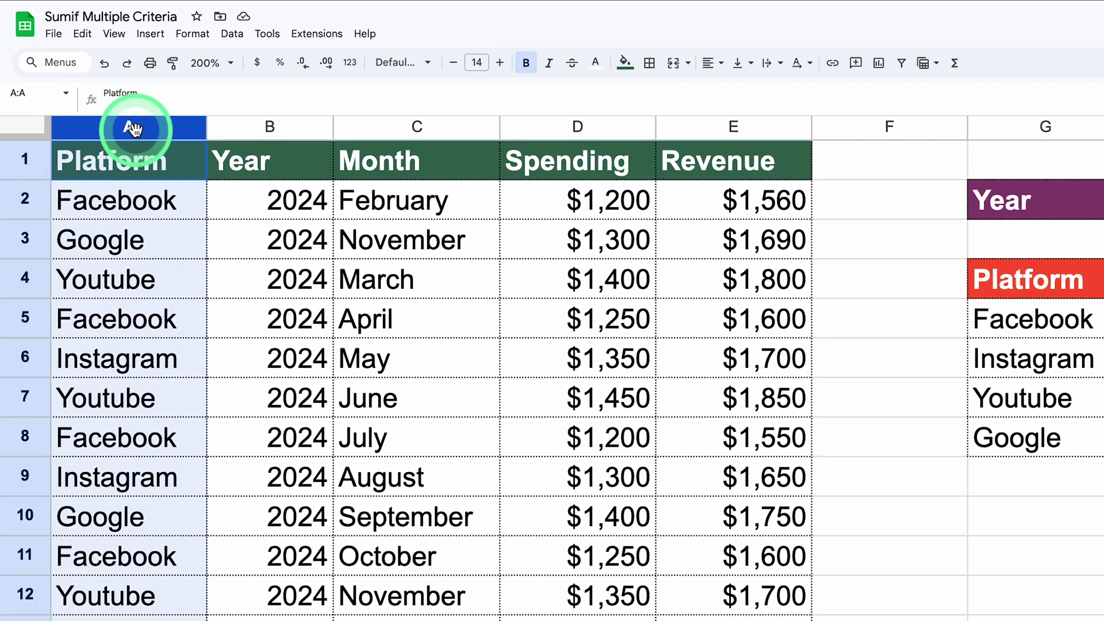
pyautogui.click(35, 93)
pyautogui.write('Platform')
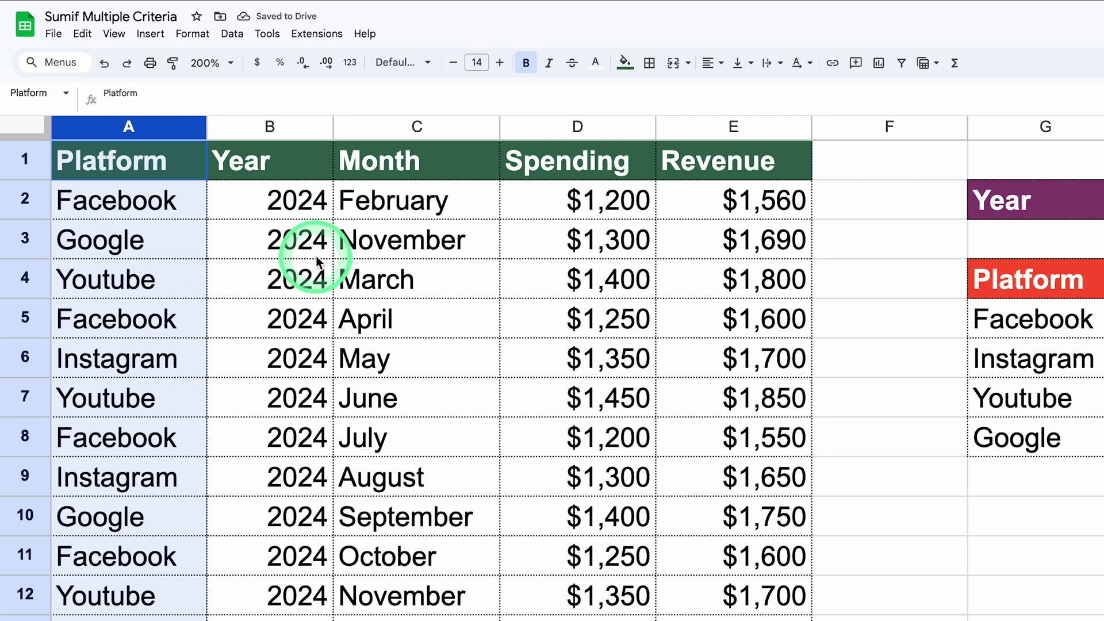
pyautogui.click(271, 127)
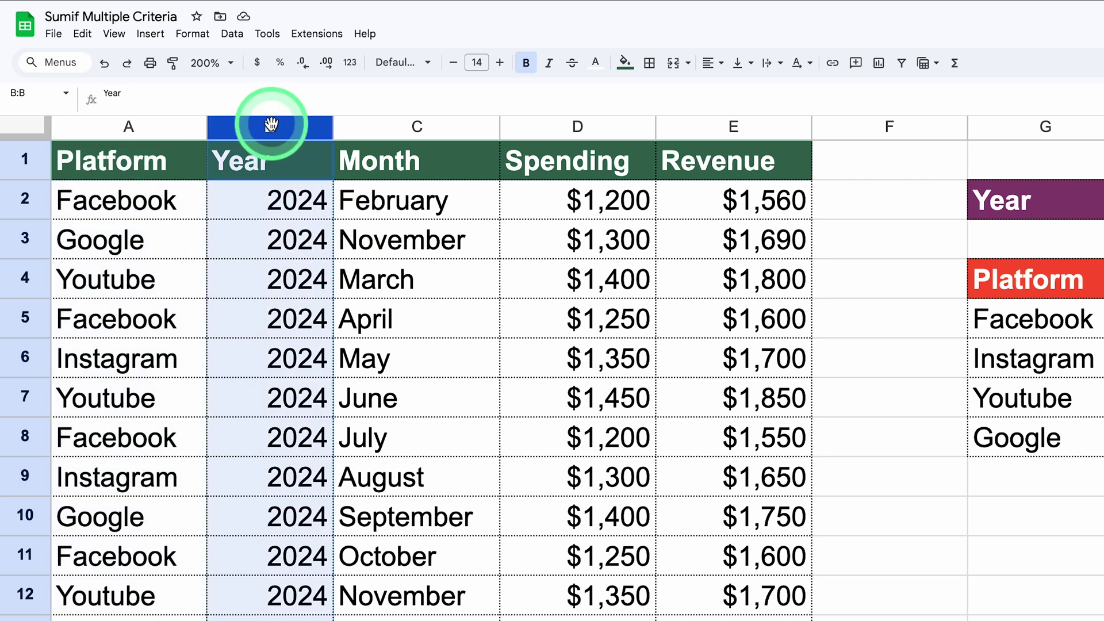
pyautogui.click(43, 90)
pyautogui.write('Year')
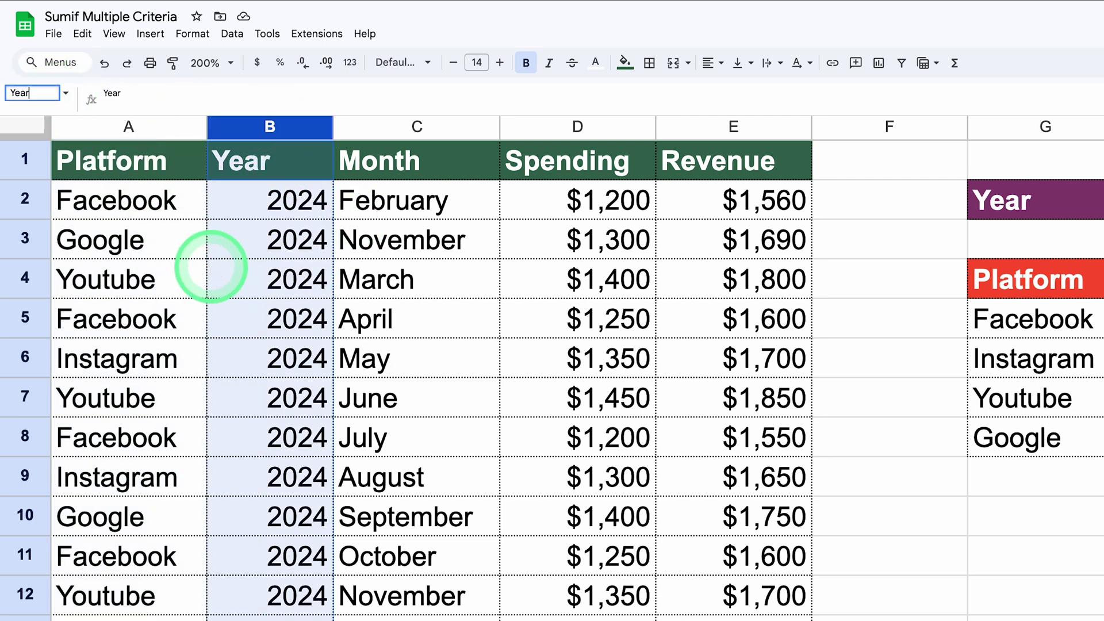
# - Create named ranges for the Spending and Revenue columns, then select Facebook's revenue cell
pyautogui.click(601, 123)
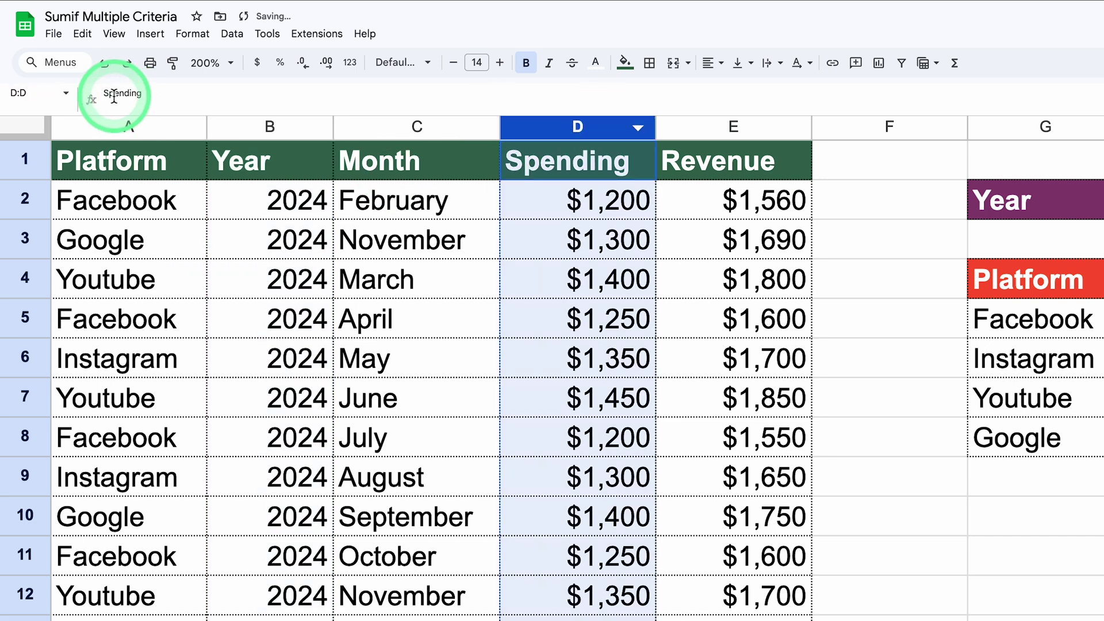
pyautogui.click(22, 90)
pyautogui.write('Spending')
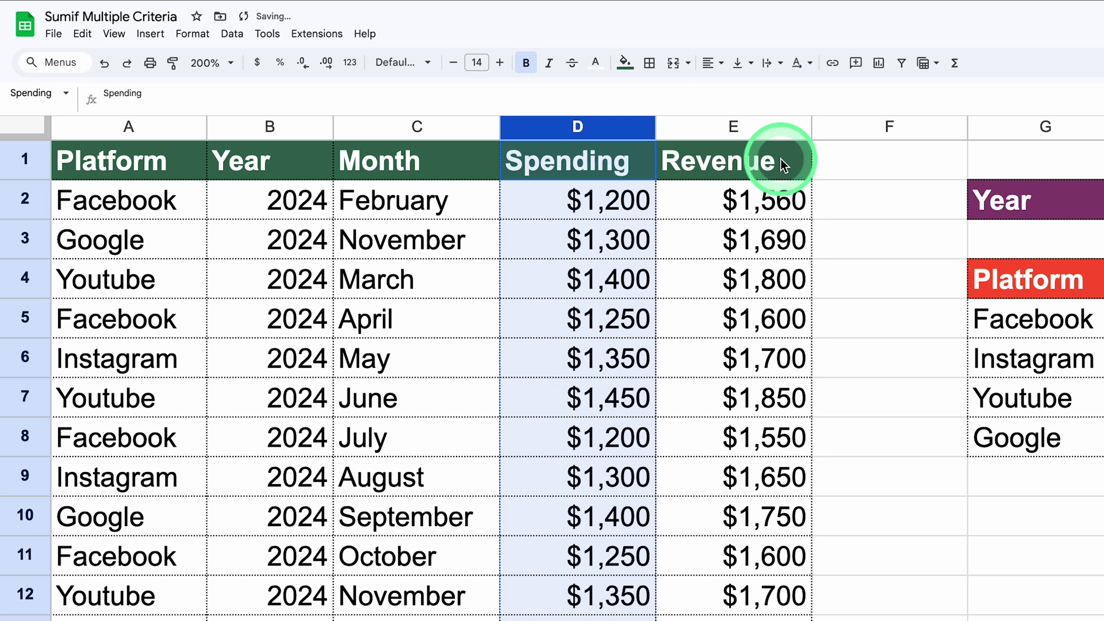
pyautogui.click(736, 127)
pyautogui.click(32, 93)
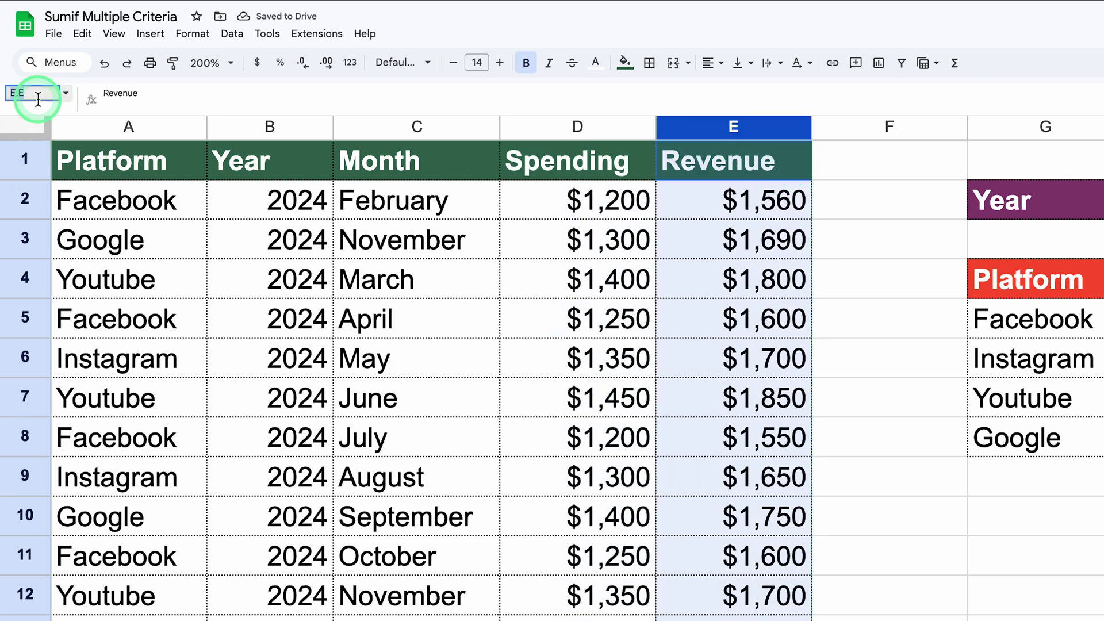
pyautogui.write('ev')
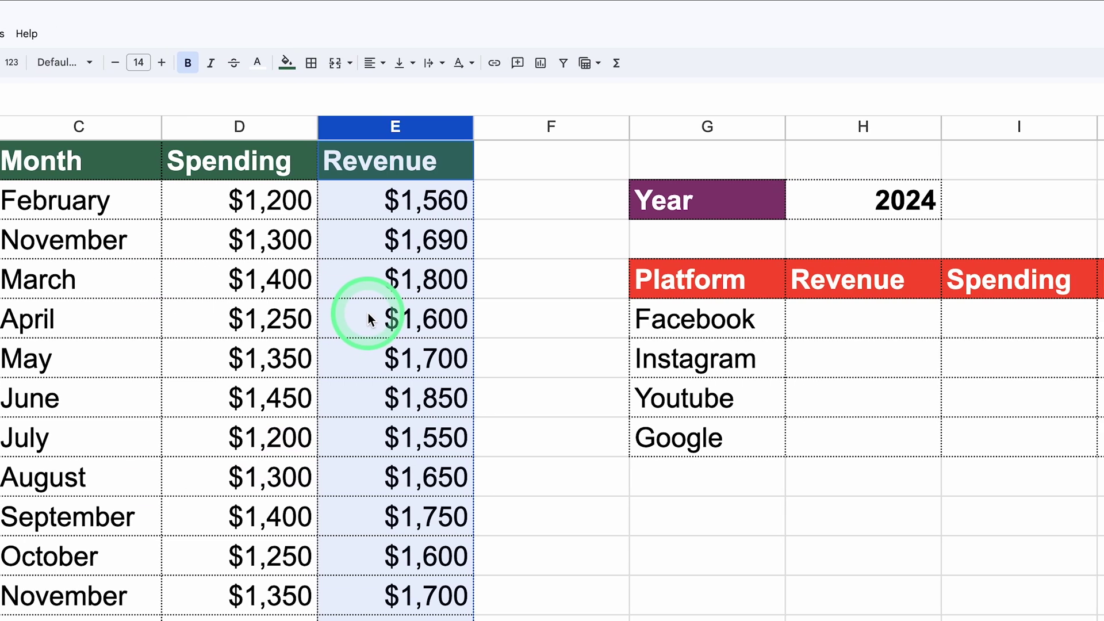
pyautogui.click(505, 334)
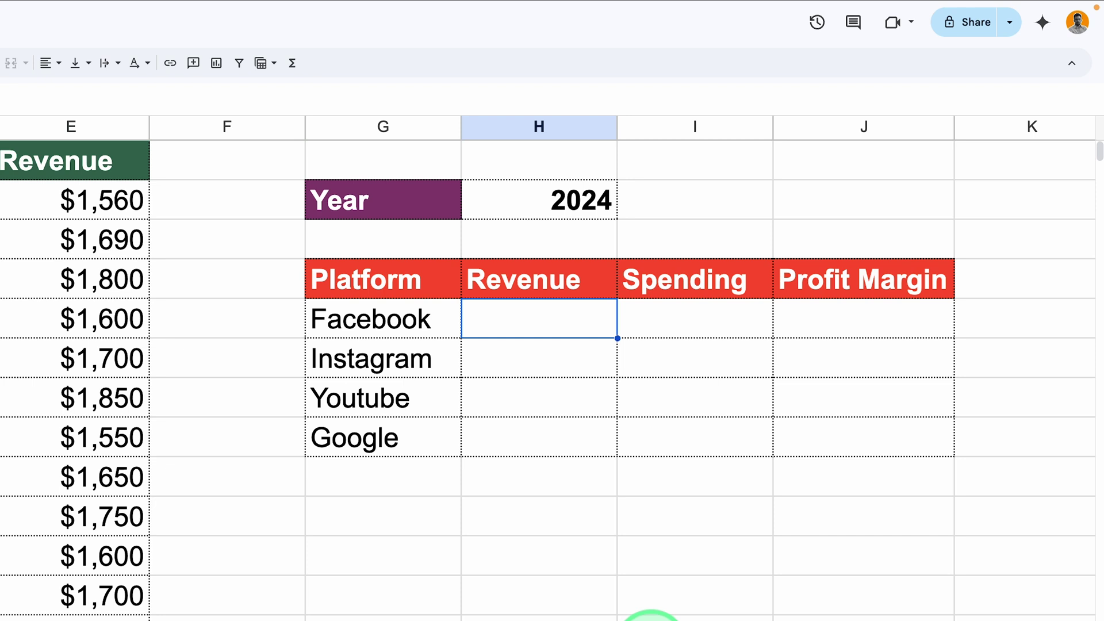
# - Begin Facebook's formula as =SUMIFS(Revenue, Platform, G5 using the named ranges
pyautogui.write('=sumifs')
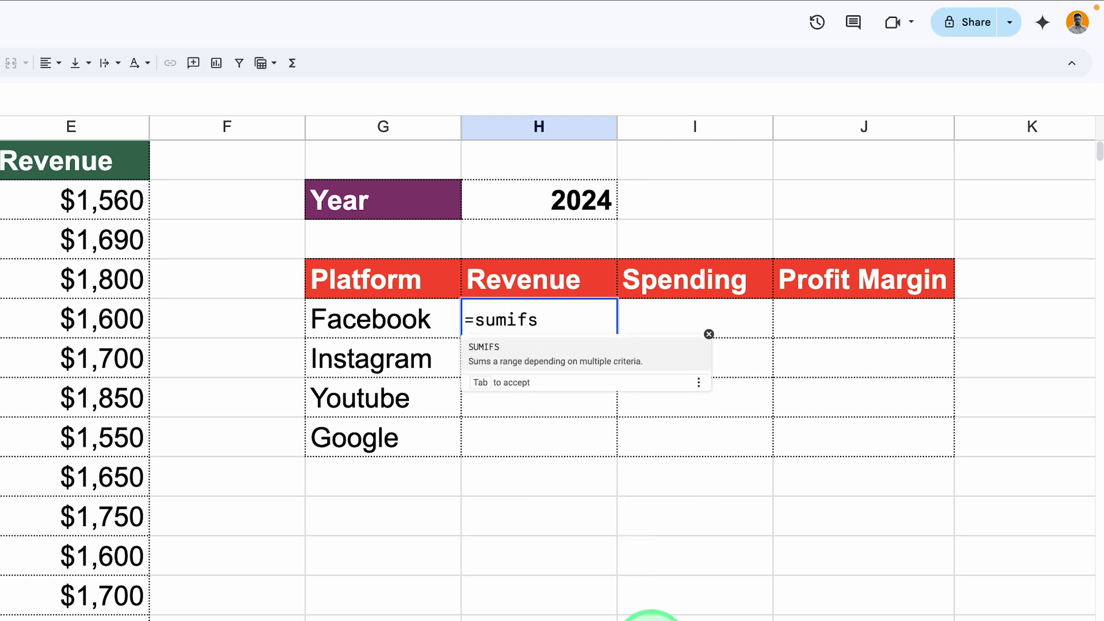
pyautogui.press('Tab')
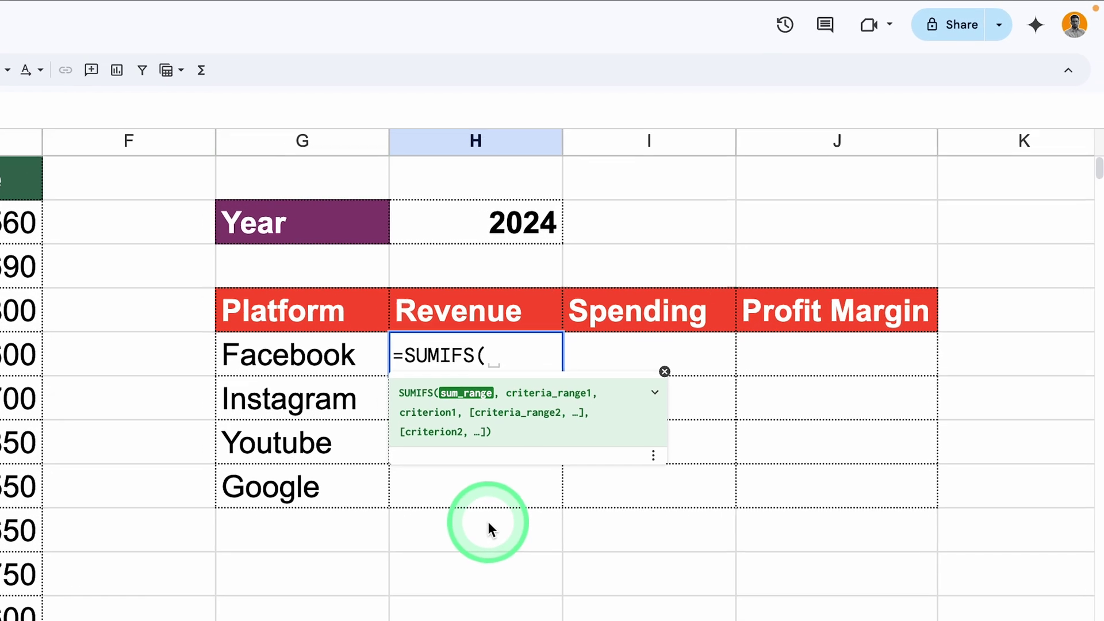
pyautogui.write('Revenue')
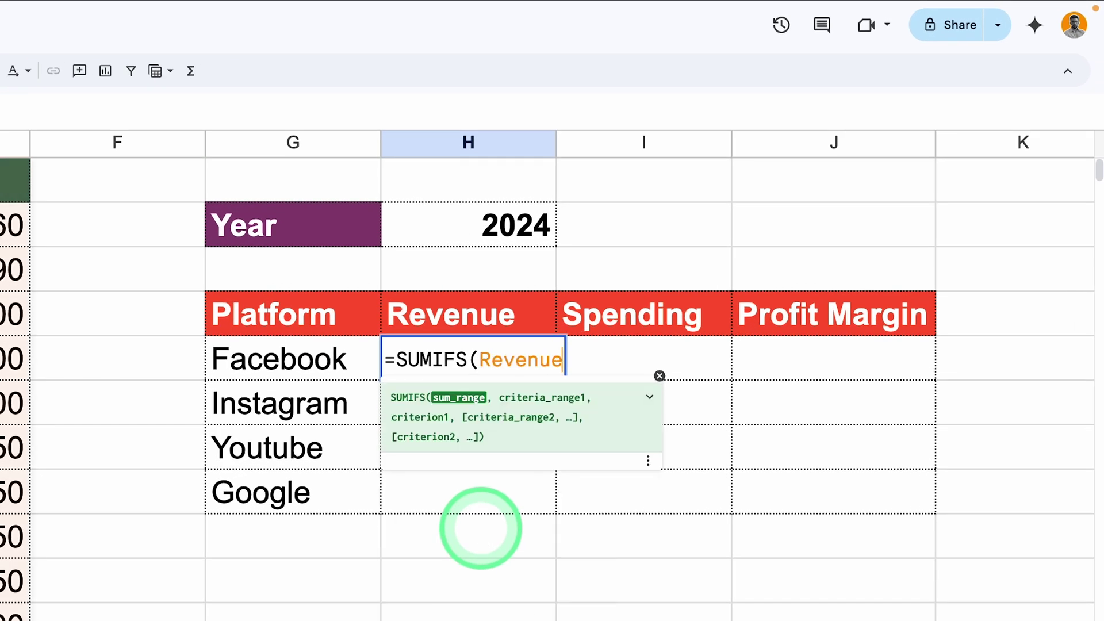
pyautogui.write(',')
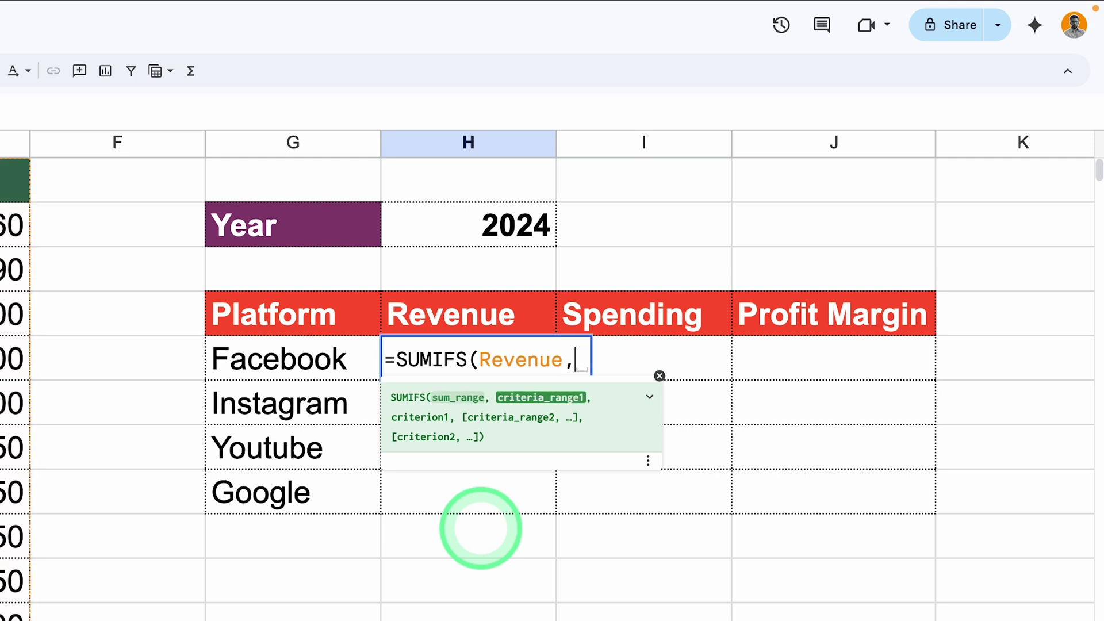
pyautogui.click(512, 357)
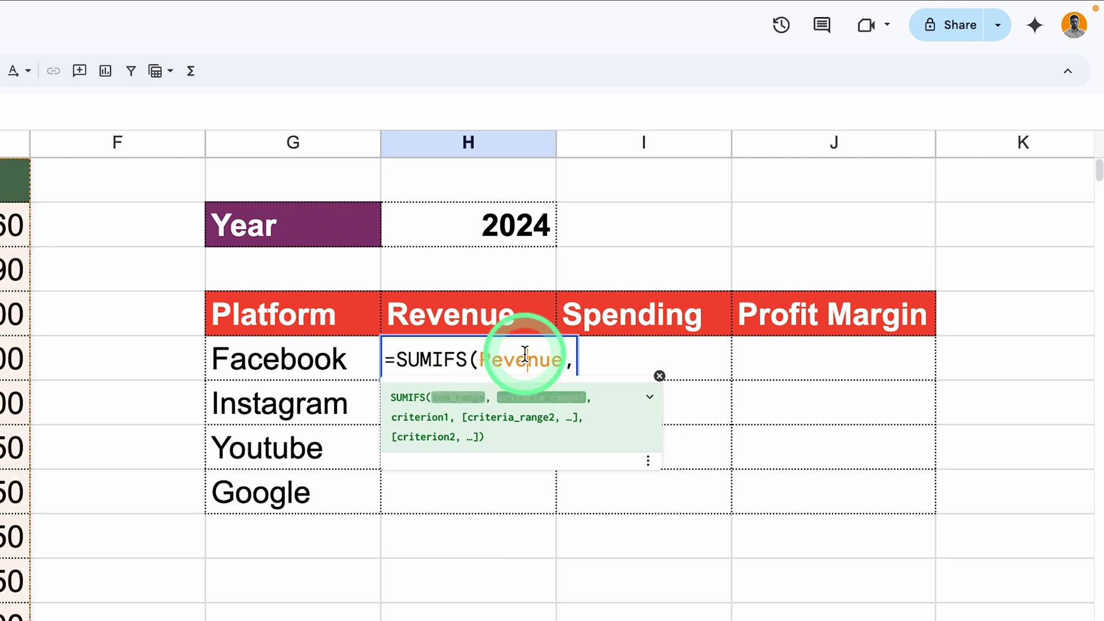
pyautogui.click(566, 357)
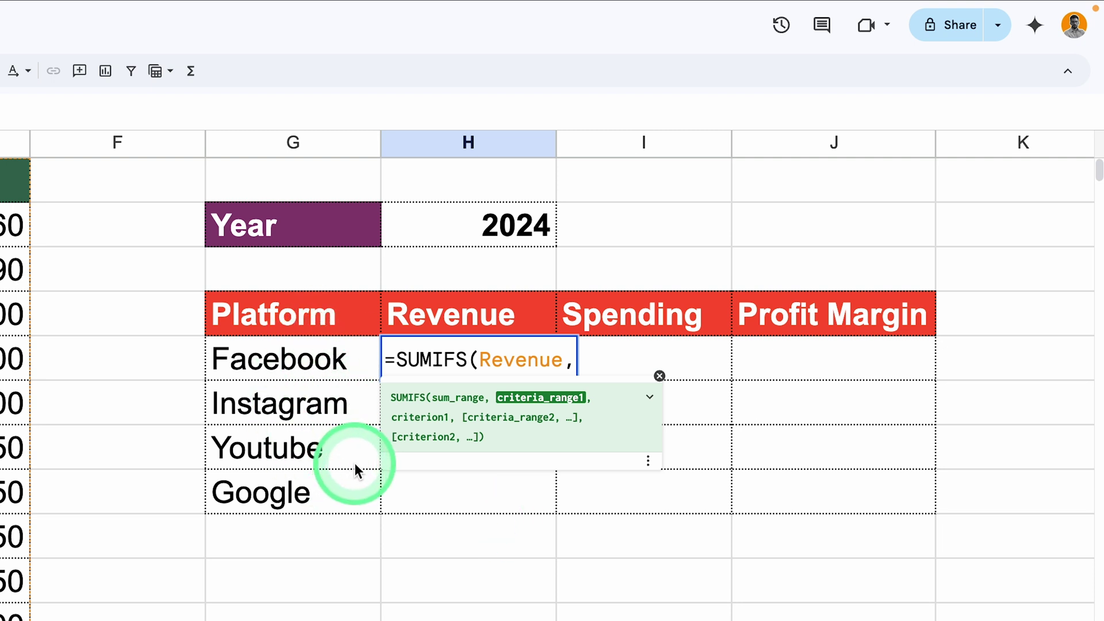
pyautogui.write('Platfor')
pyautogui.press('Tab')
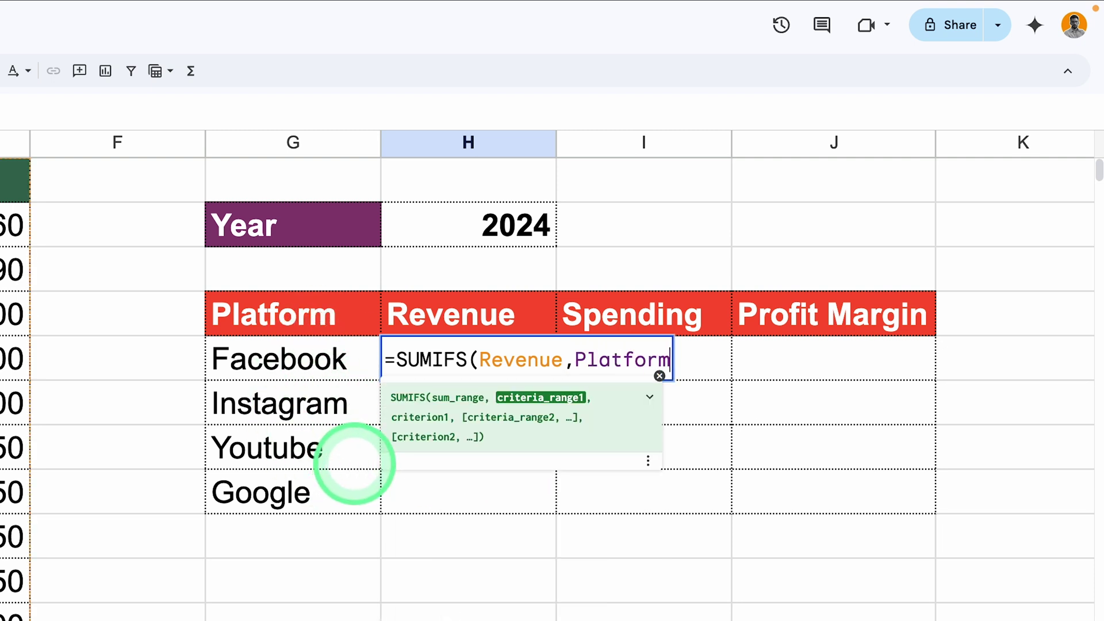
pyautogui.write(',')
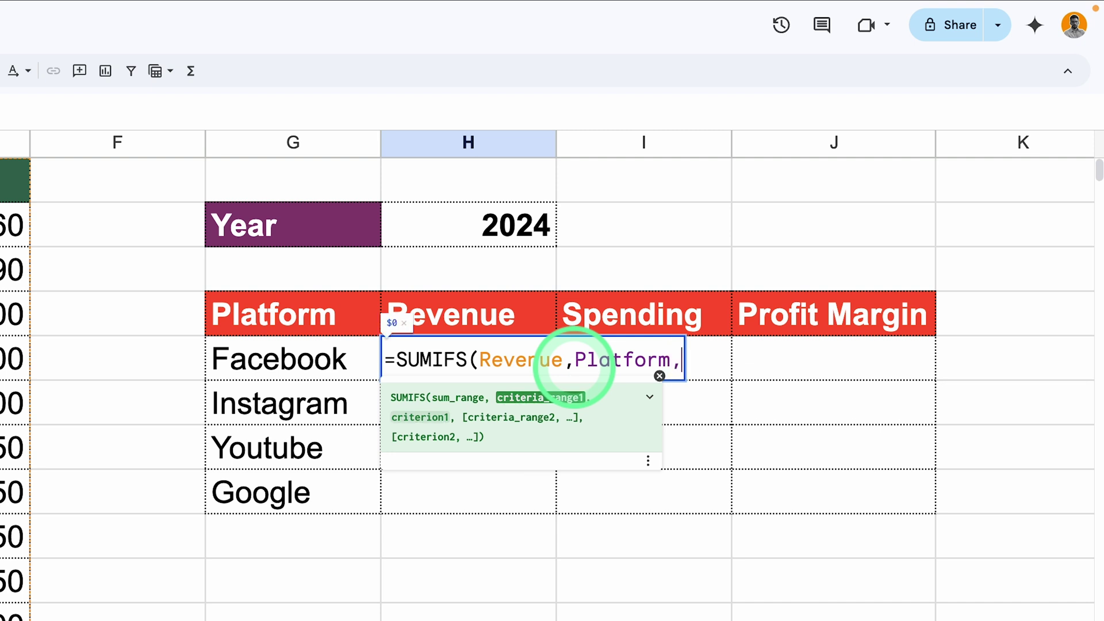
pyautogui.click(344, 366)
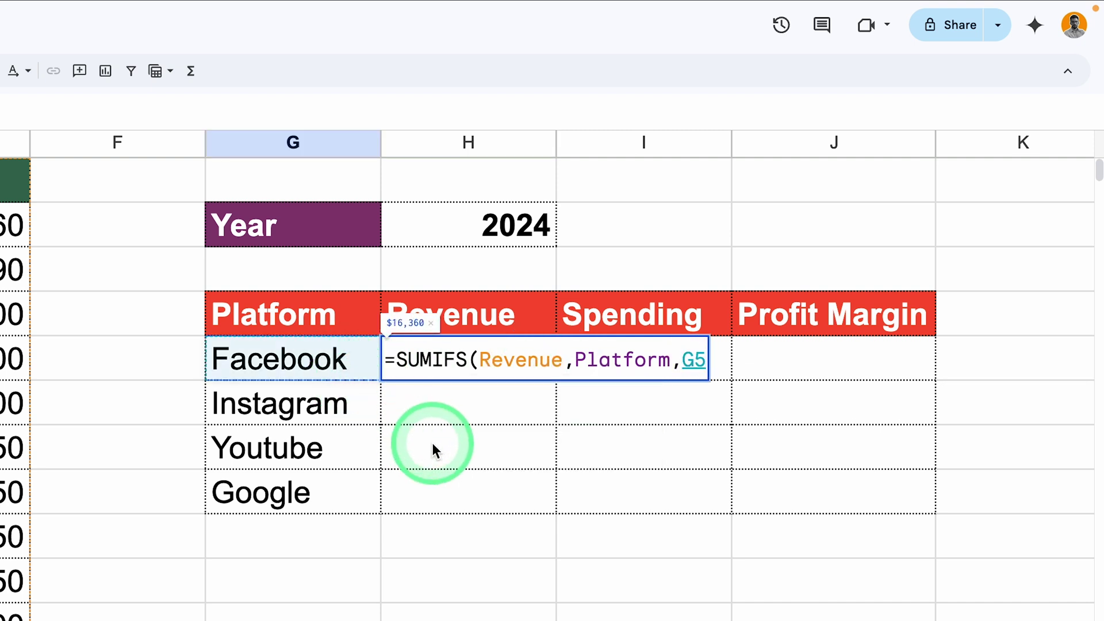
# - Add the Year = $H$2 condition and autofill revenue: $8,060, $8,750, $7,150, $5,090
pyautogui.write(',')
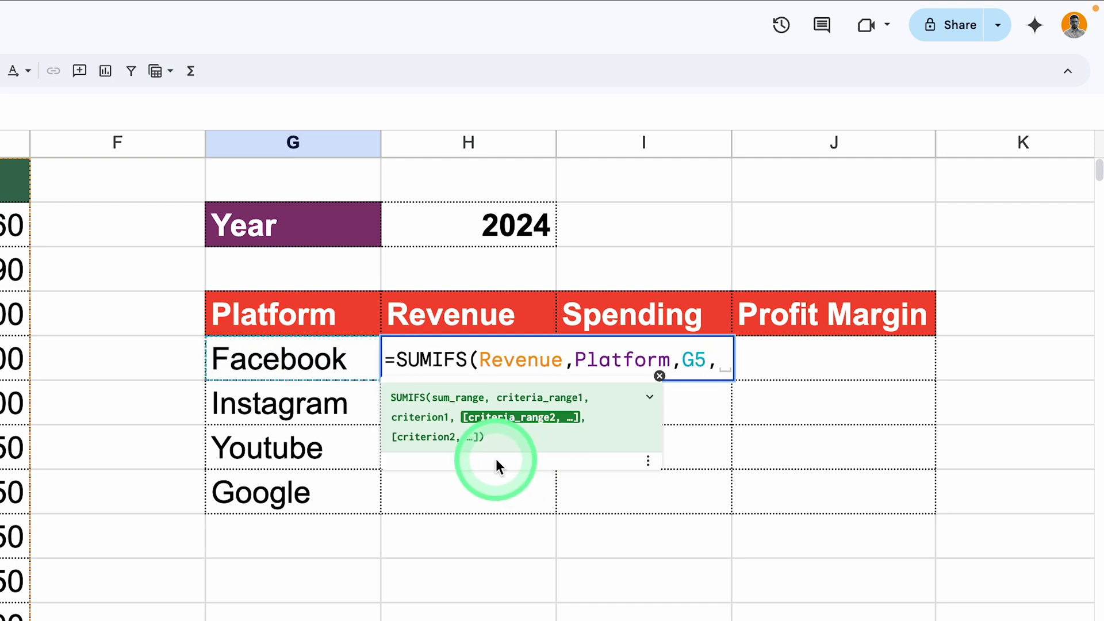
pyautogui.write('Year')
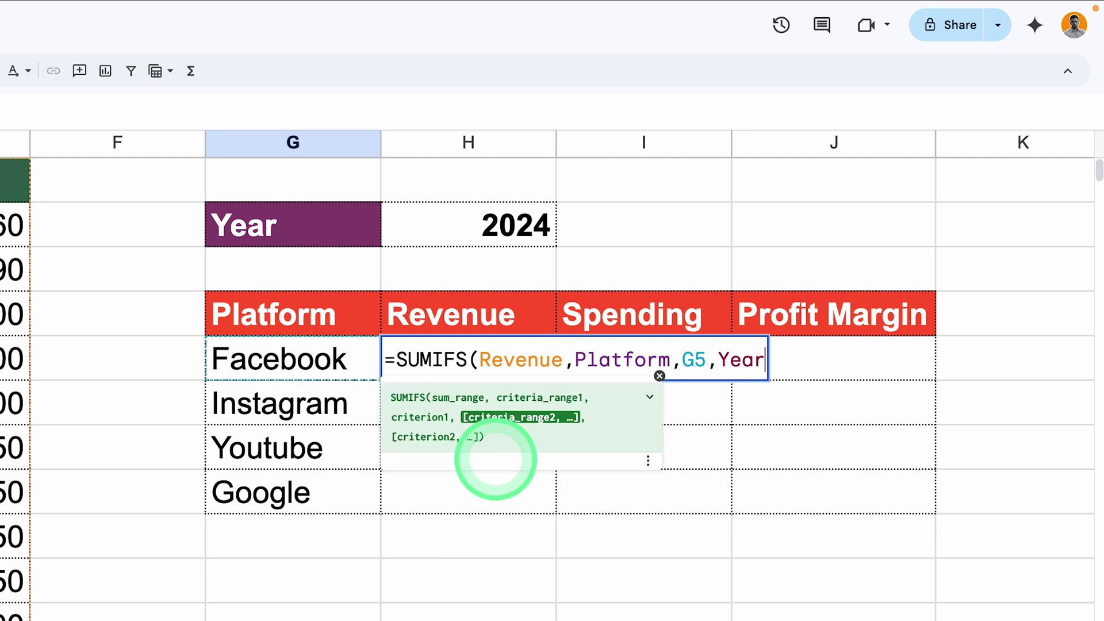
pyautogui.write(',')
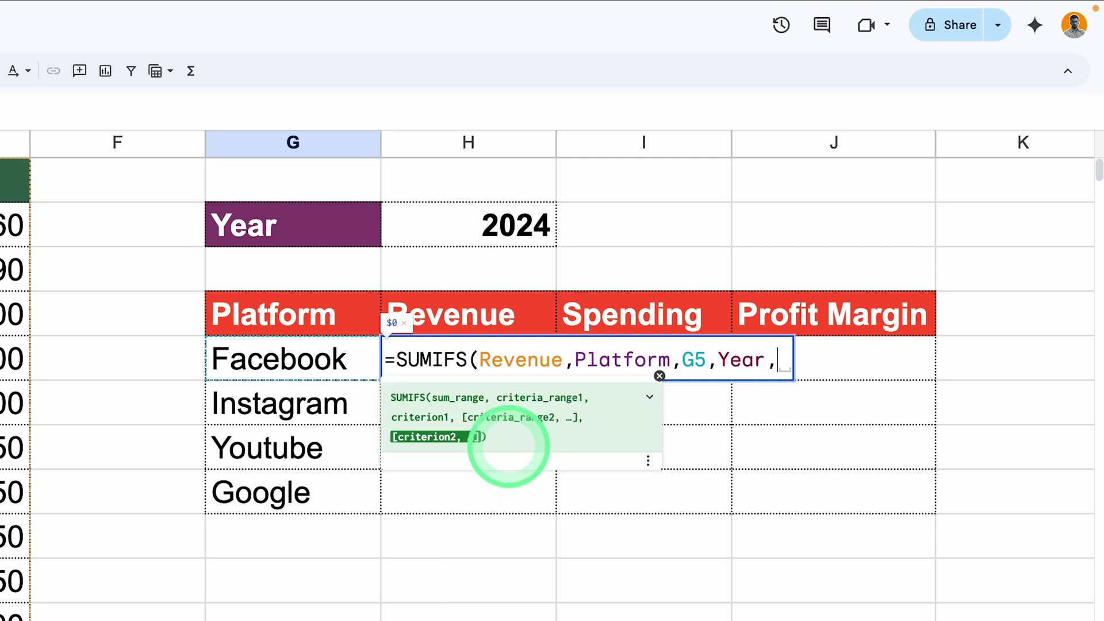
pyautogui.click(482, 228)
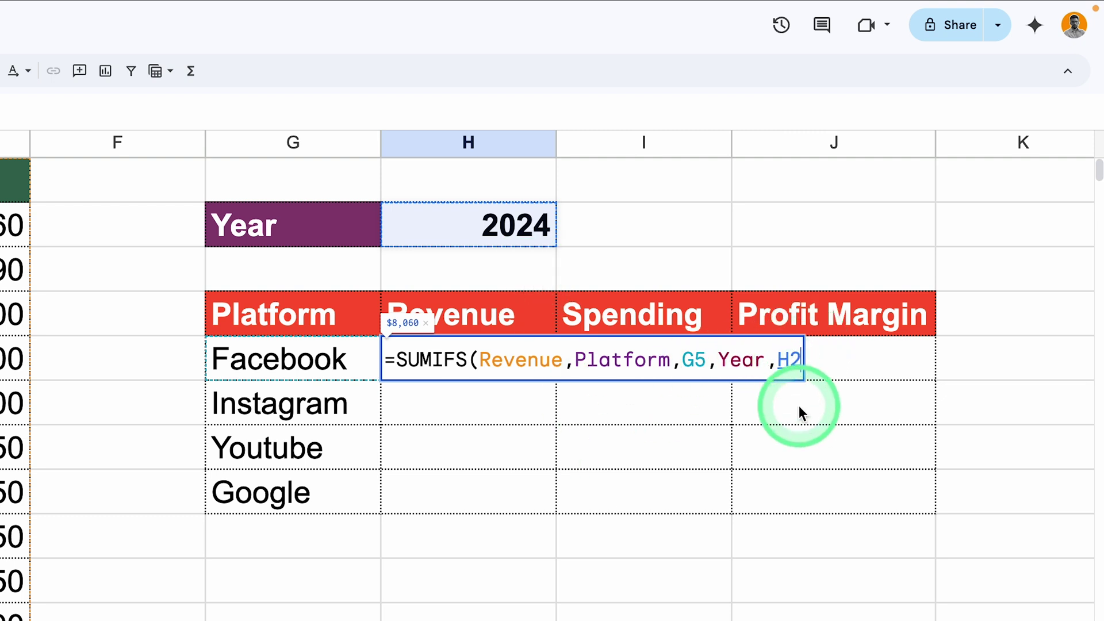
pyautogui.press('F4')
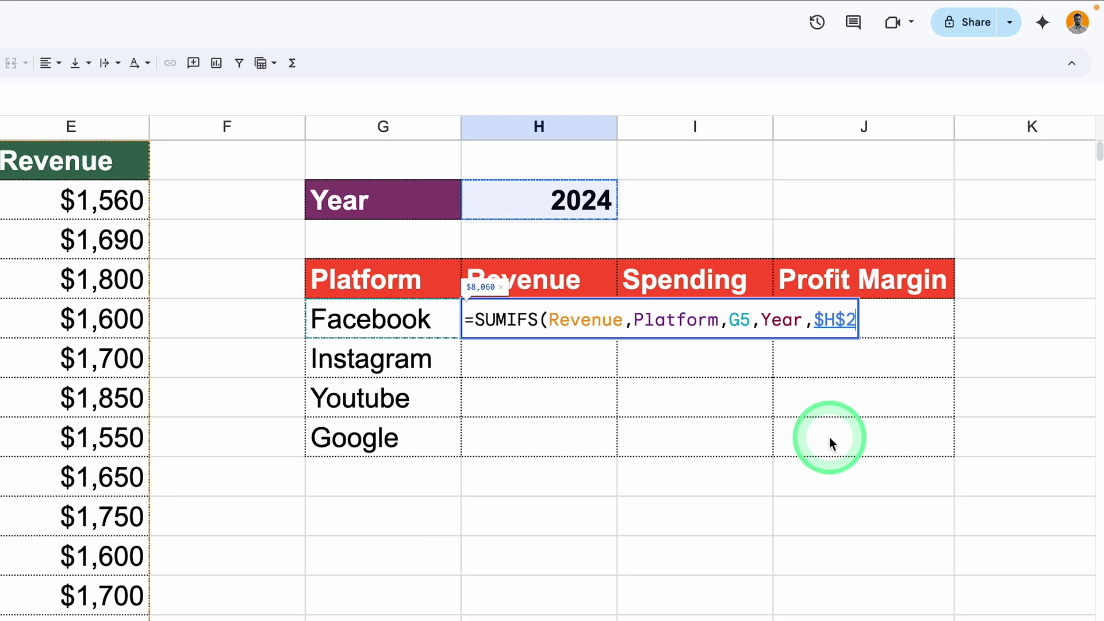
pyautogui.write(')')
pyautogui.press('Return')
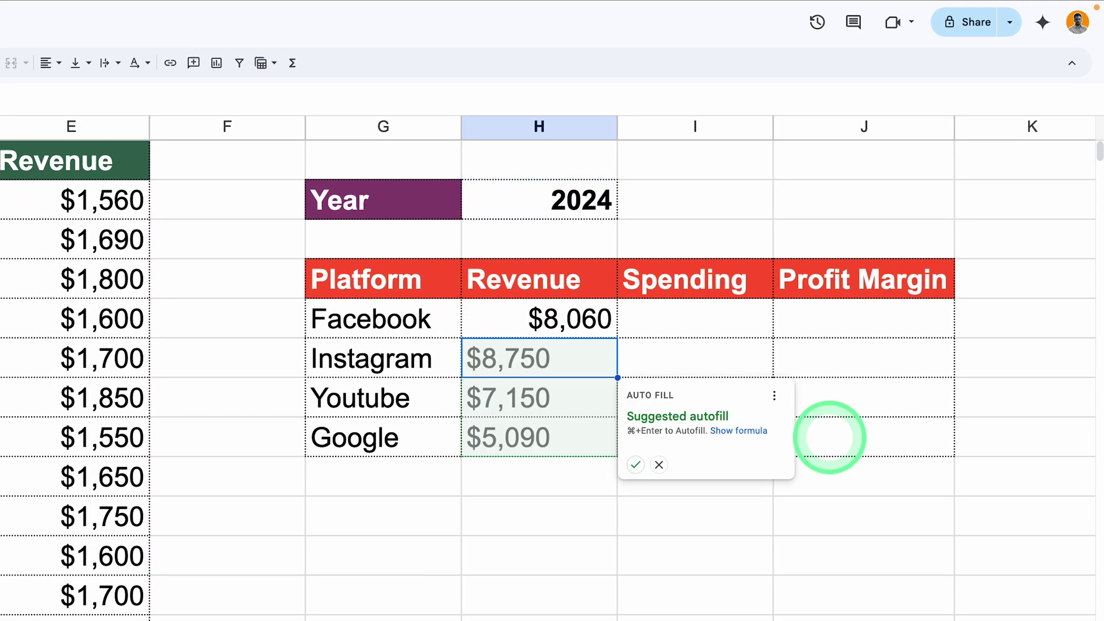
pyautogui.click(636, 464)
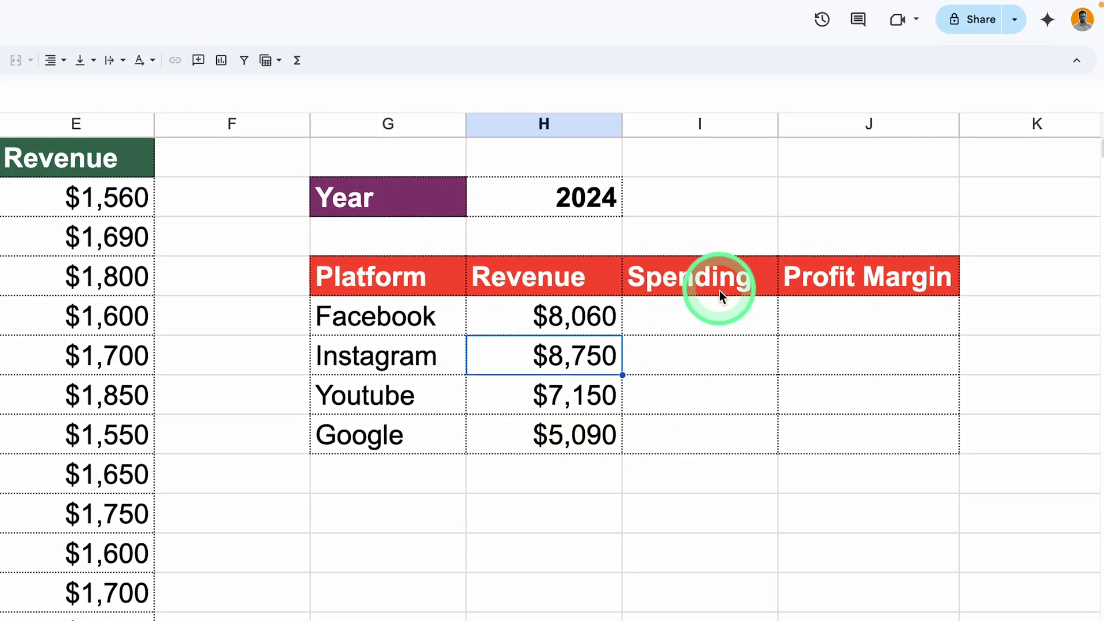
pyautogui.click(574, 318)
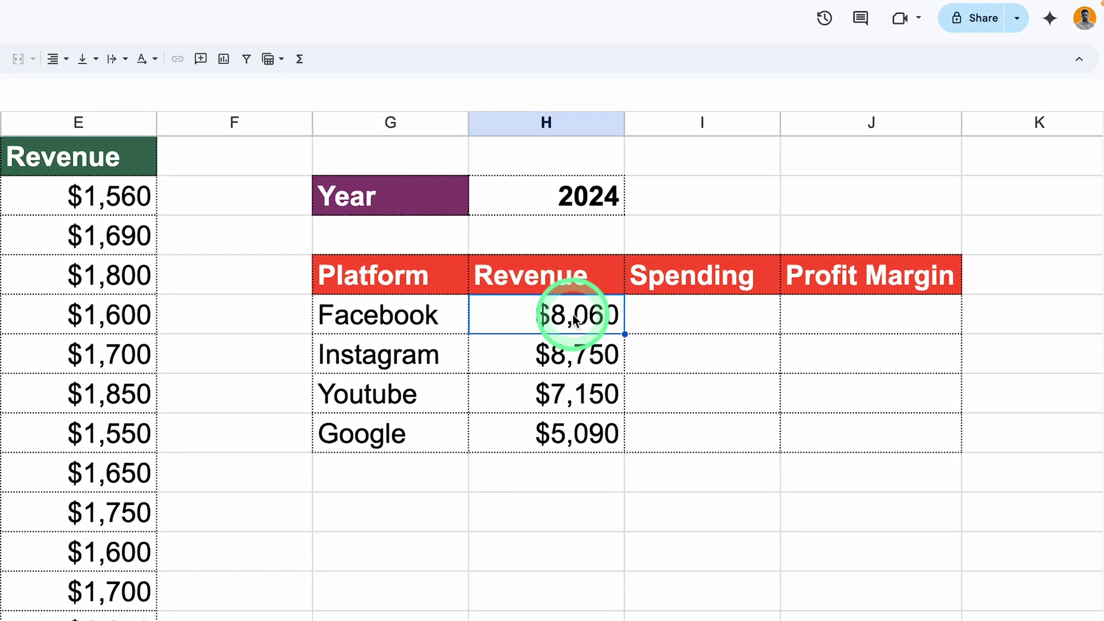
# - Copy the text of Facebook's revenue formula from its cell
pyautogui.doubleClick(573, 316)
pyautogui.hotkey('ctrl', 'a')
pyautogui.hotkey('ctrl', 'c')
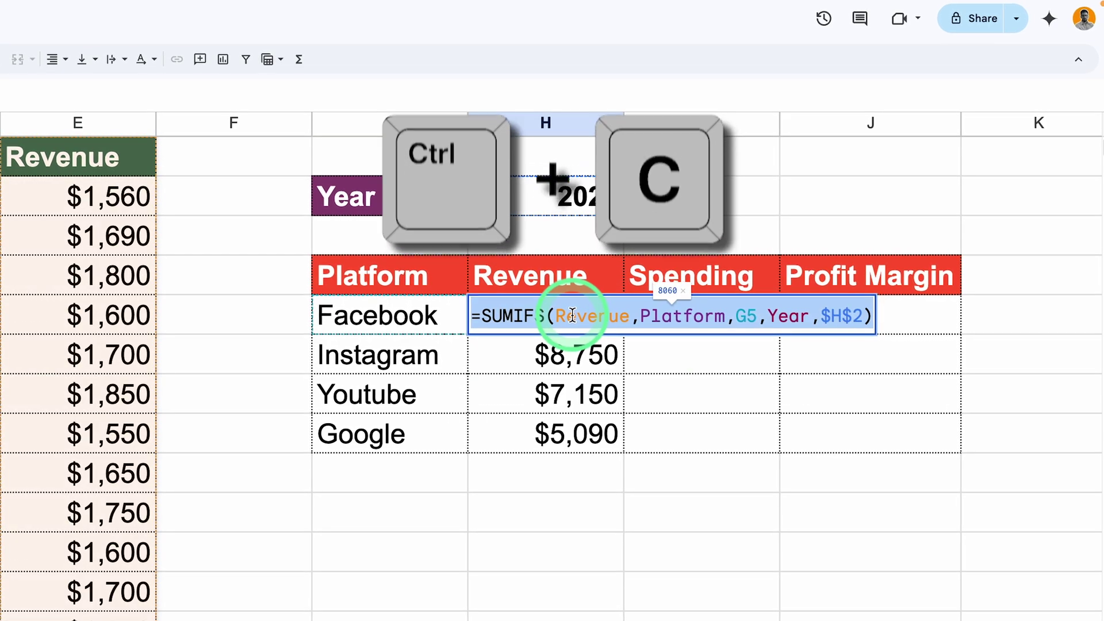
pyautogui.press('Return')
# - Paste it into Facebook's Spending cell with Spending replacing Revenue, and autofill all four platforms
pyautogui.click(689, 318)
pyautogui.doubleClick(689, 319)
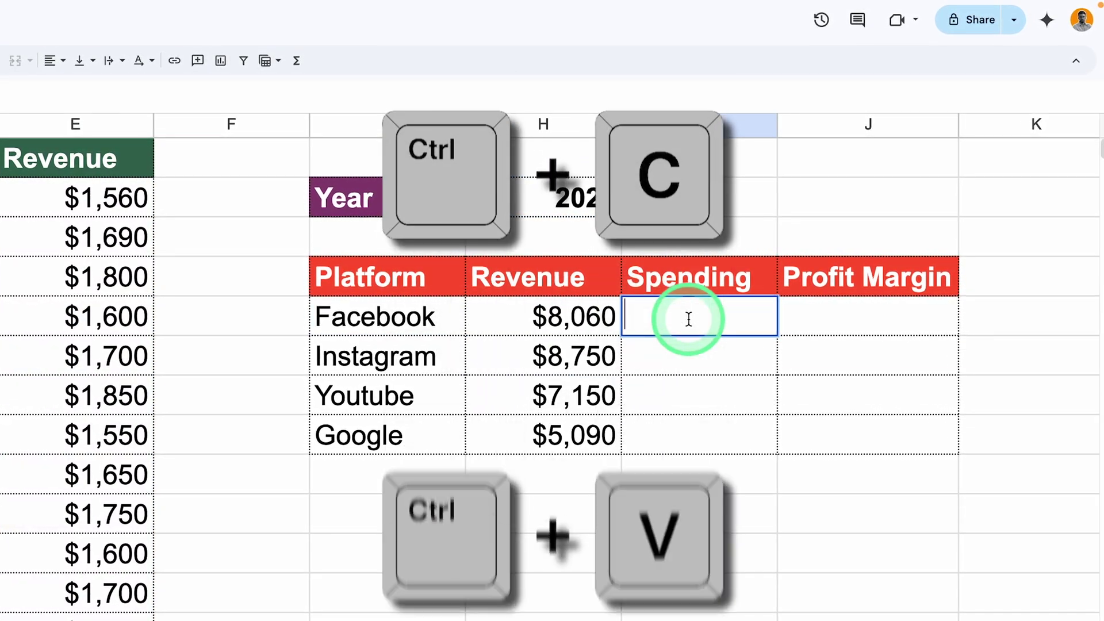
pyautogui.hotkey('ctrl', 'v')
pyautogui.click(778, 318)
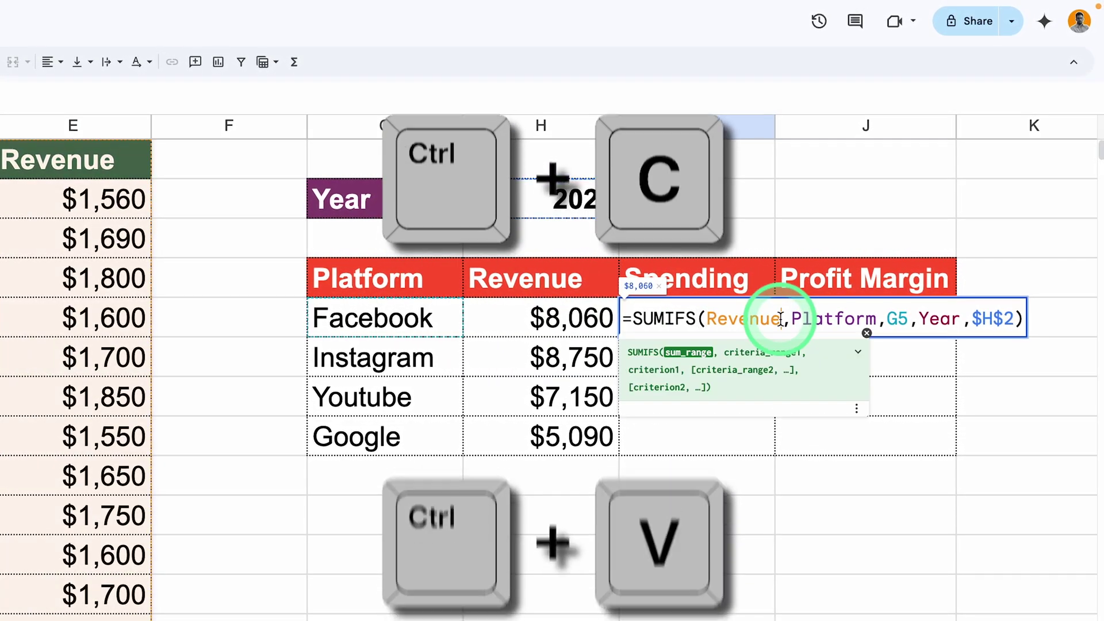
pyautogui.press('BackSpace')
pyautogui.press('BackSpace')
pyautogui.press('BackSpace')
pyautogui.press('BackSpace')
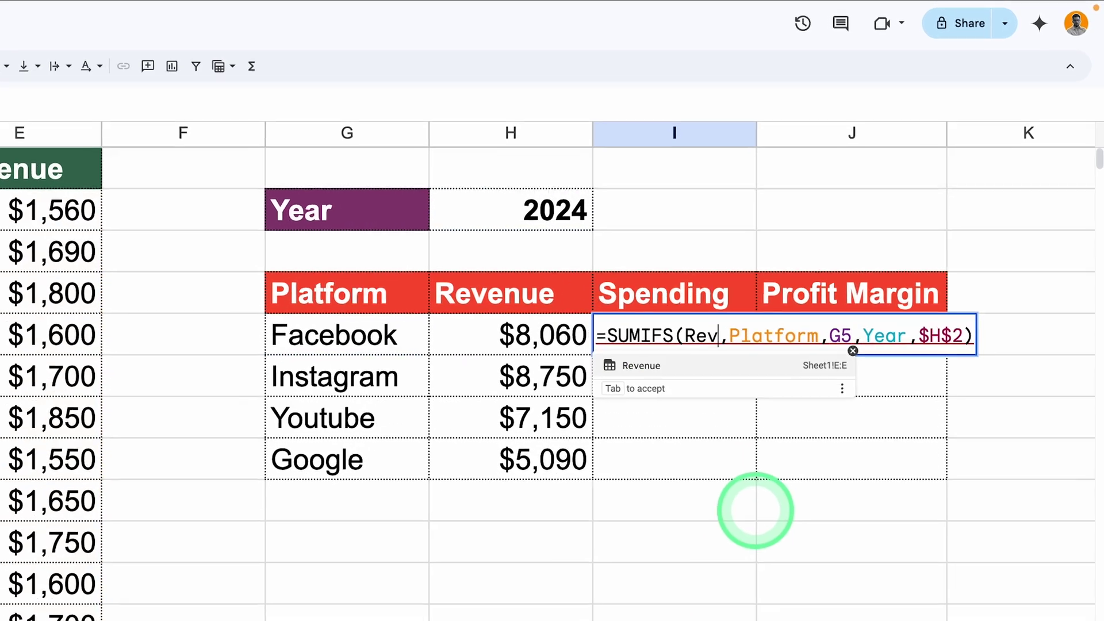
pyautogui.press('BackSpace')
pyautogui.press('BackSpace')
pyautogui.press('BackSpace')
pyautogui.write('Spend')
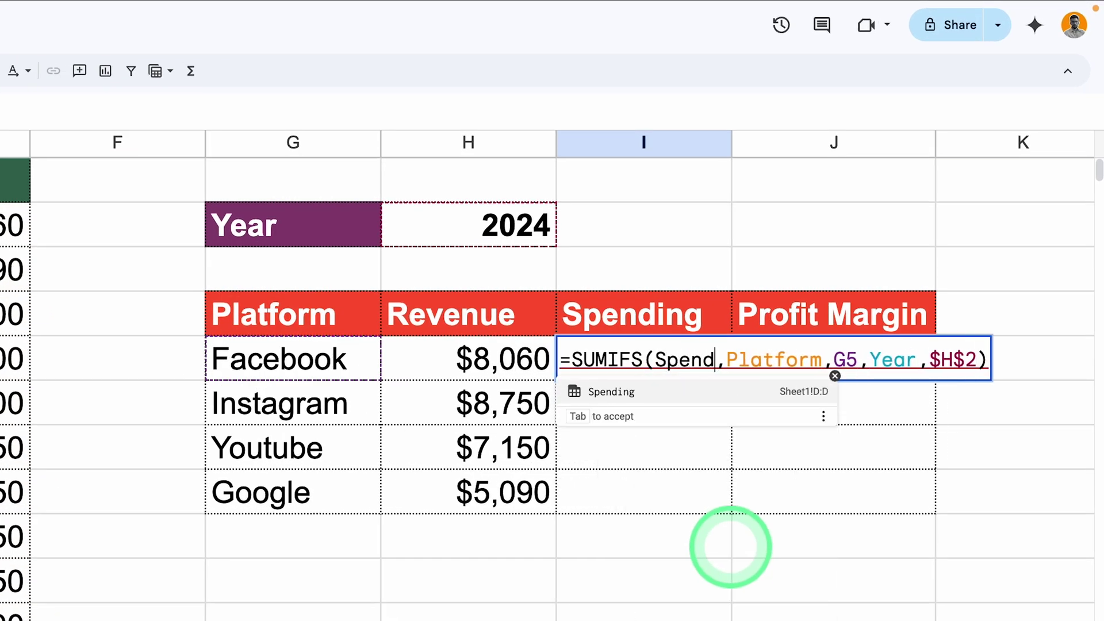
pyautogui.write('ing')
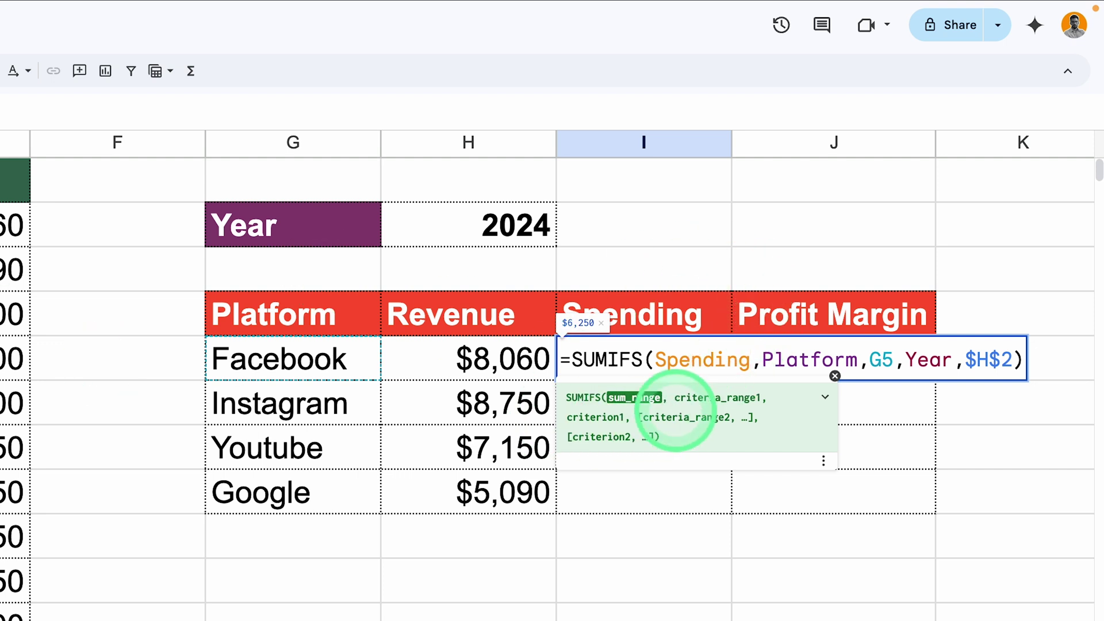
pyautogui.press('Return')
pyautogui.click(751, 521)
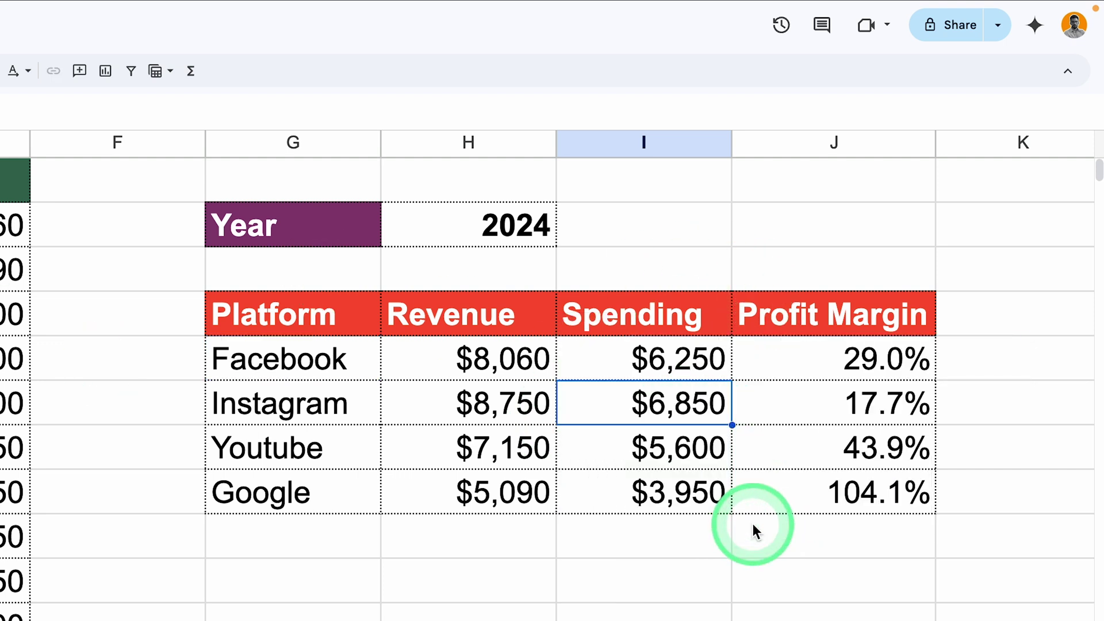
pyautogui.click(753, 607)
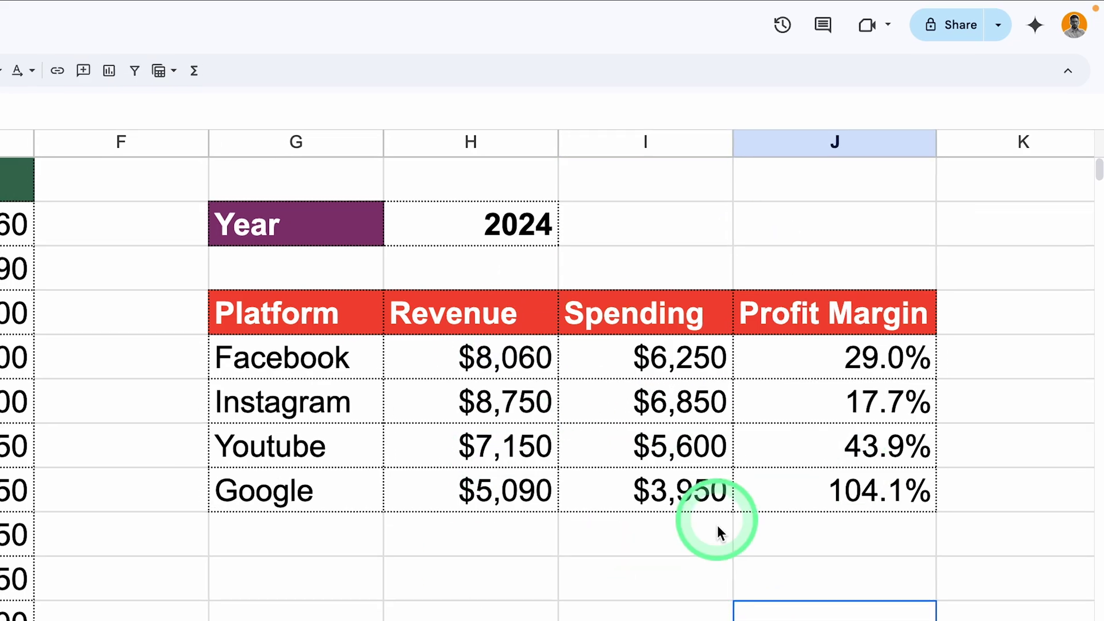